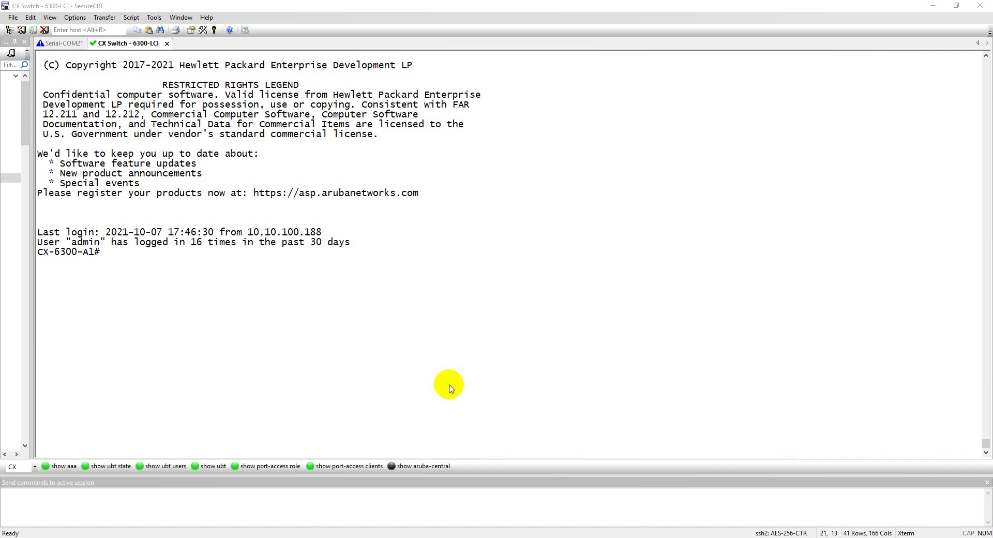
click(348, 286)
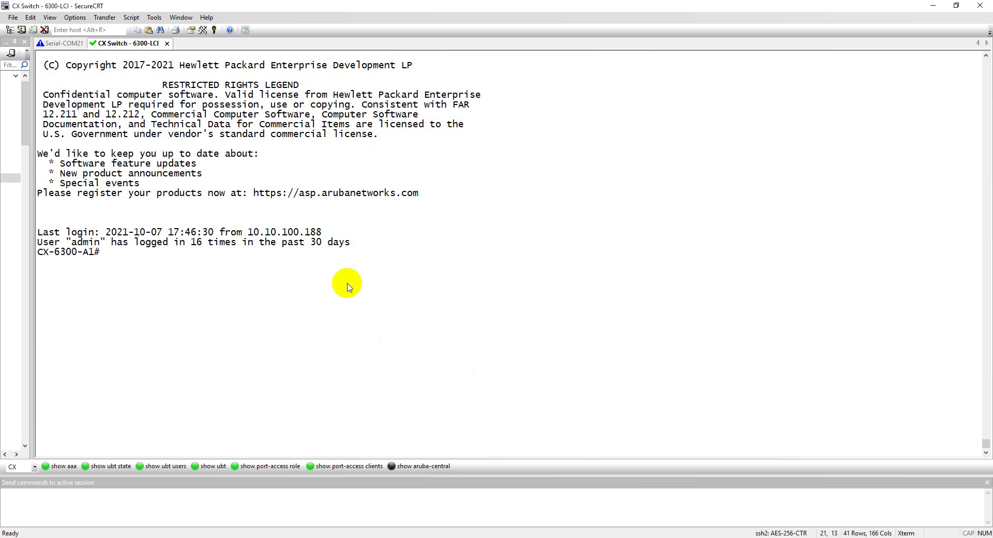
drag(30, 254, 50, 257)
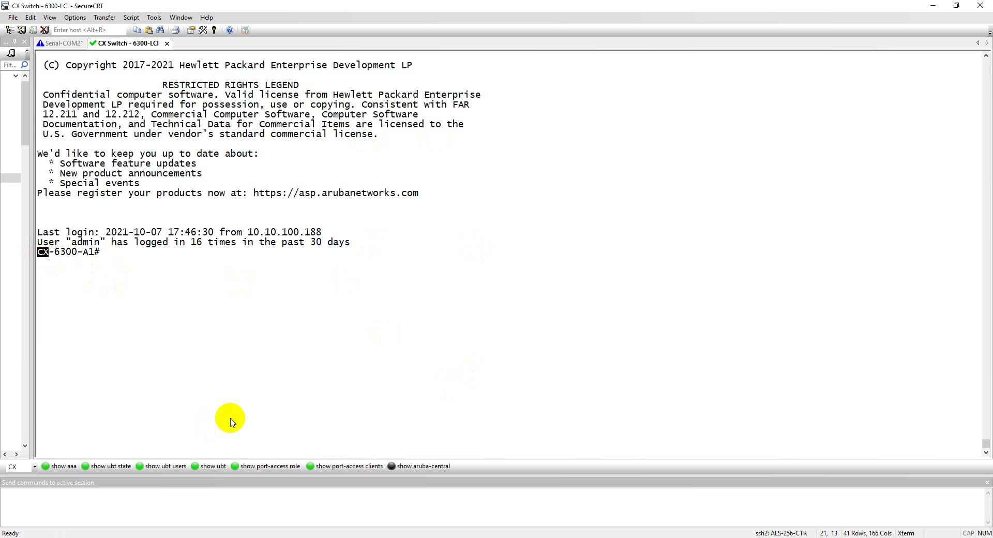
click(44, 253)
drag(54, 253, 71, 253)
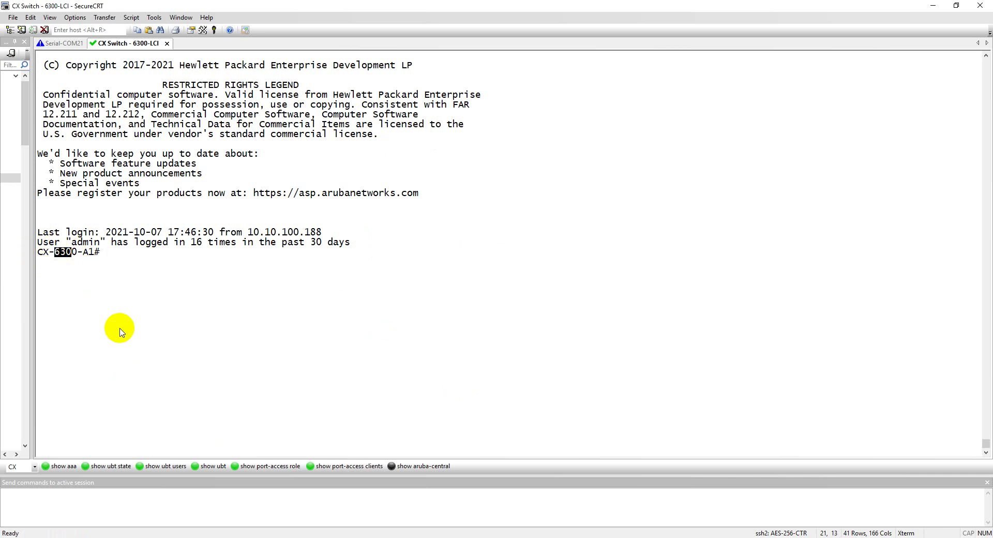
key(Return)
key(Return)
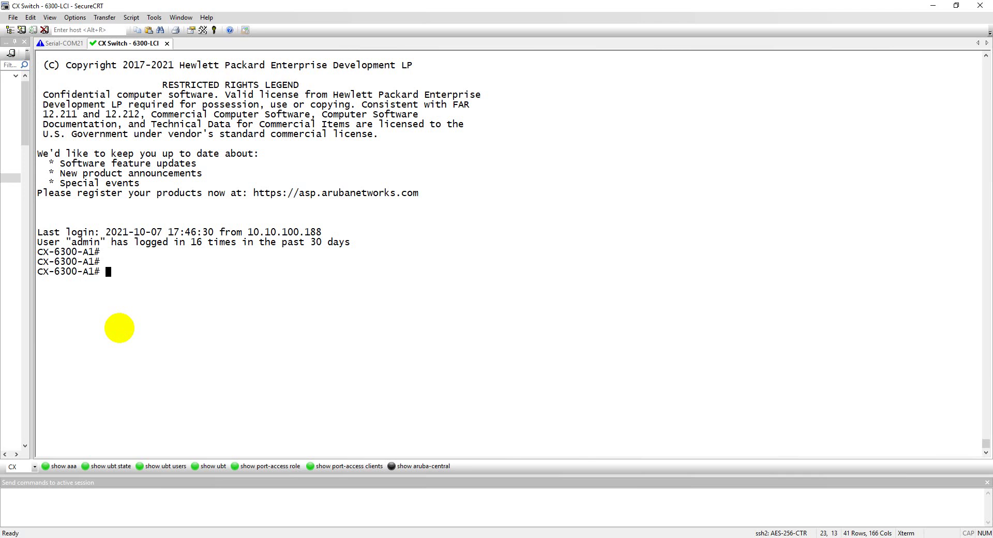
Run show radius-server detail on the switch and review the RADIUS server name, shared secret and ClearPass username entries
text(show radius-se)
key(Tab)
text(d)
key(Tab)
key(Return)
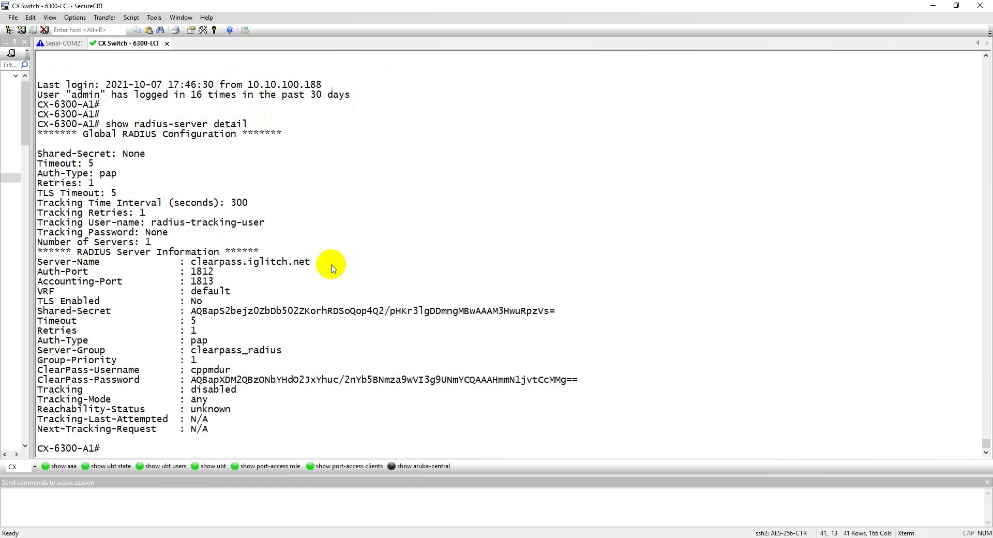
drag(311, 262, 191, 263)
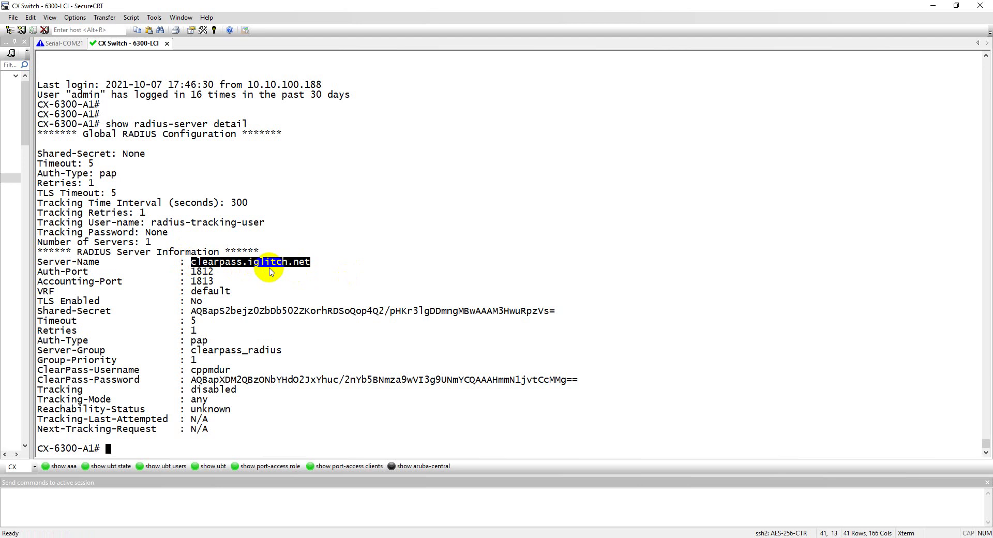
drag(191, 311, 241, 314)
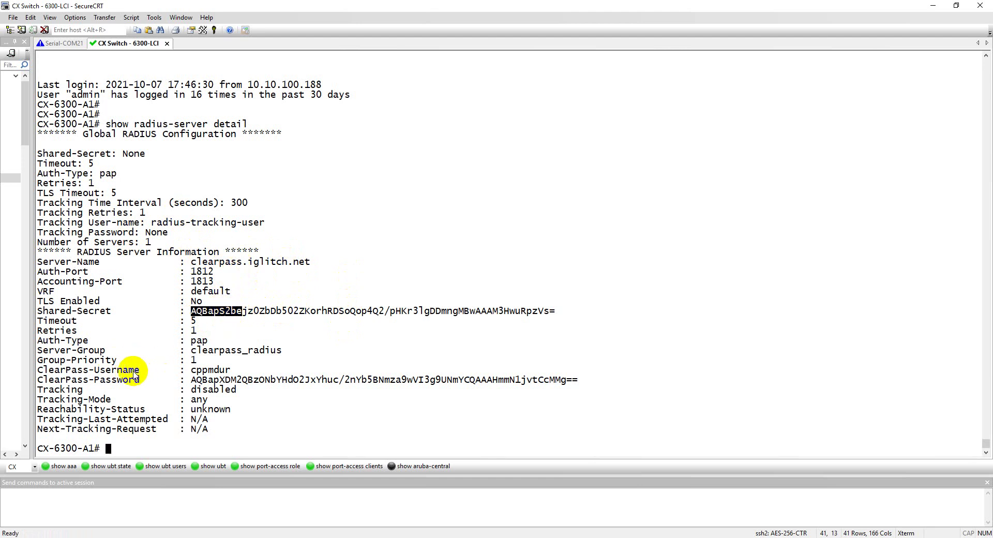
drag(60, 369, 93, 369)
drag(231, 370, 213, 371)
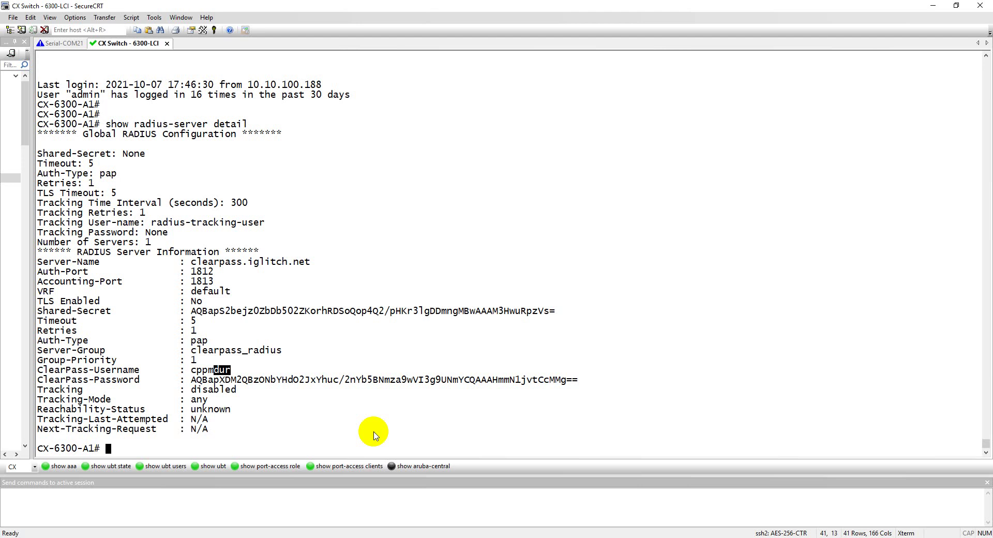
Show the running configuration of interface 1/1/10 and review its dot1x and mac-auth port-access authentication settings
key(Return)
key(Return)
key(Return)
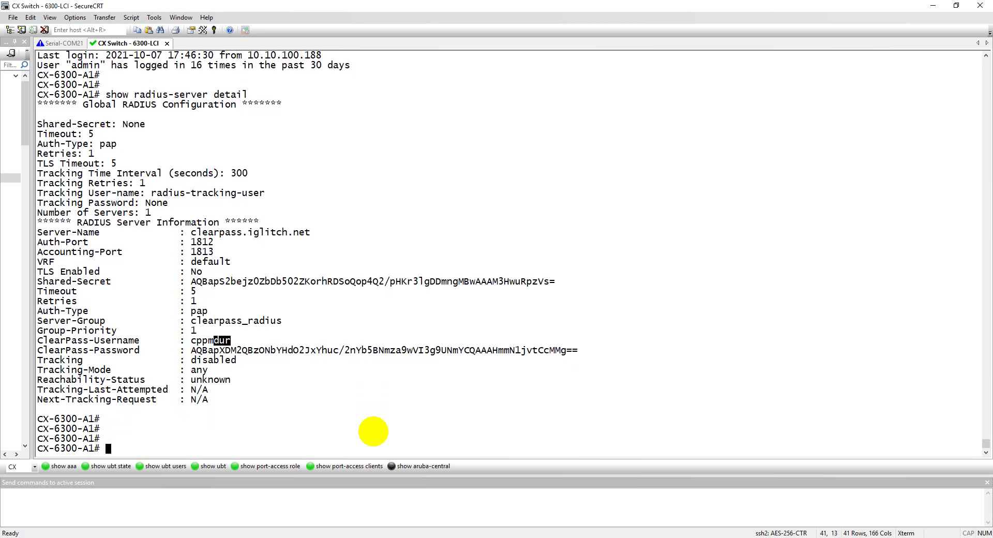
text(show run interface )
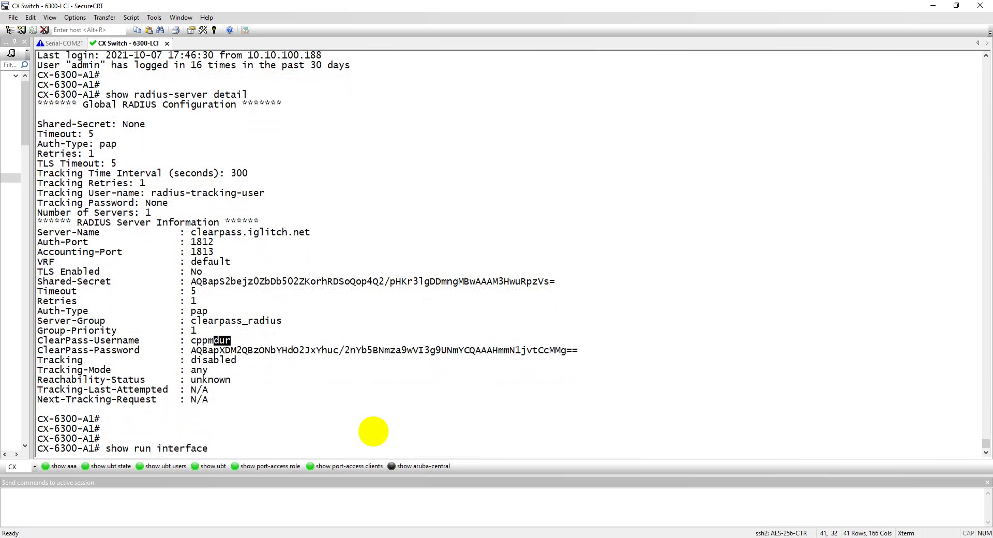
text(1/1/10)
key(Return)
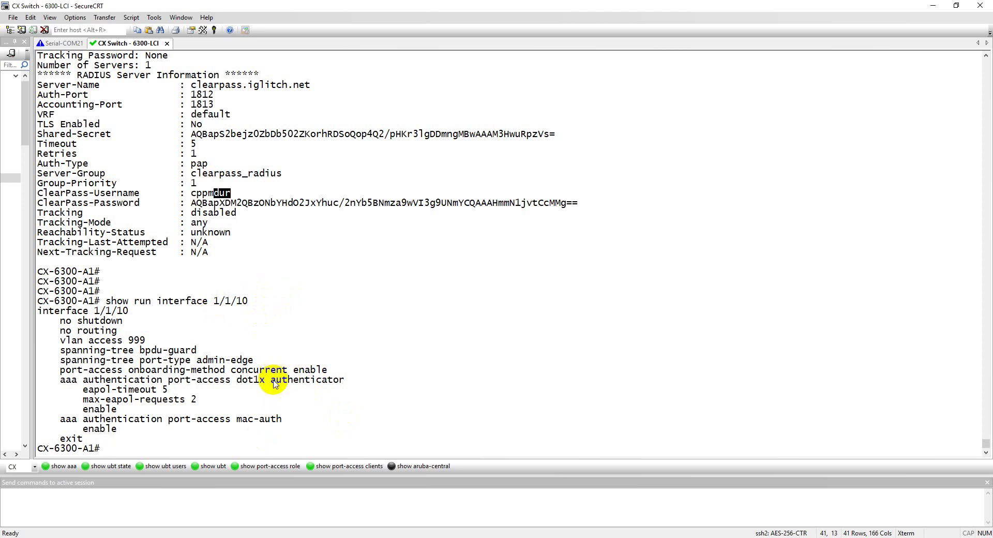
drag(273, 382, 225, 382)
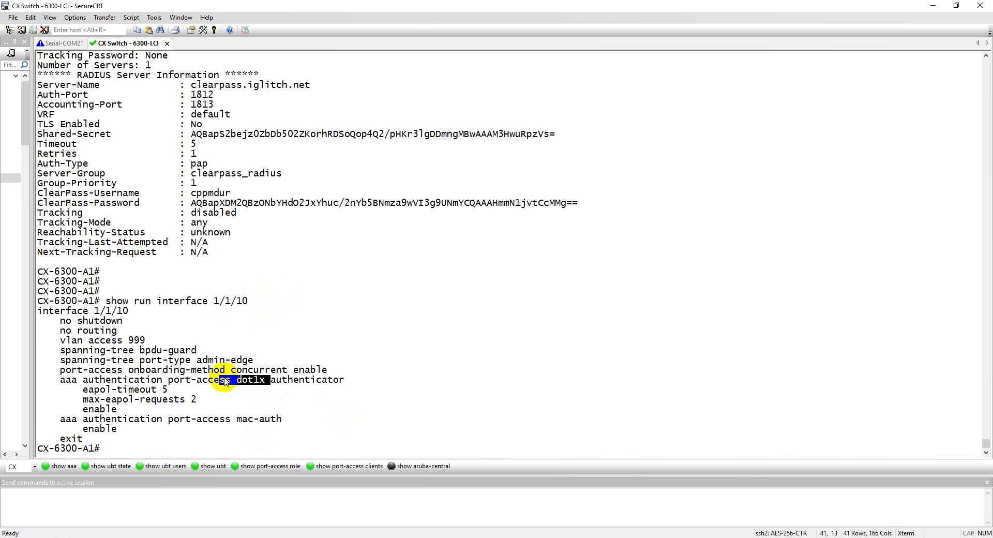
click(269, 386)
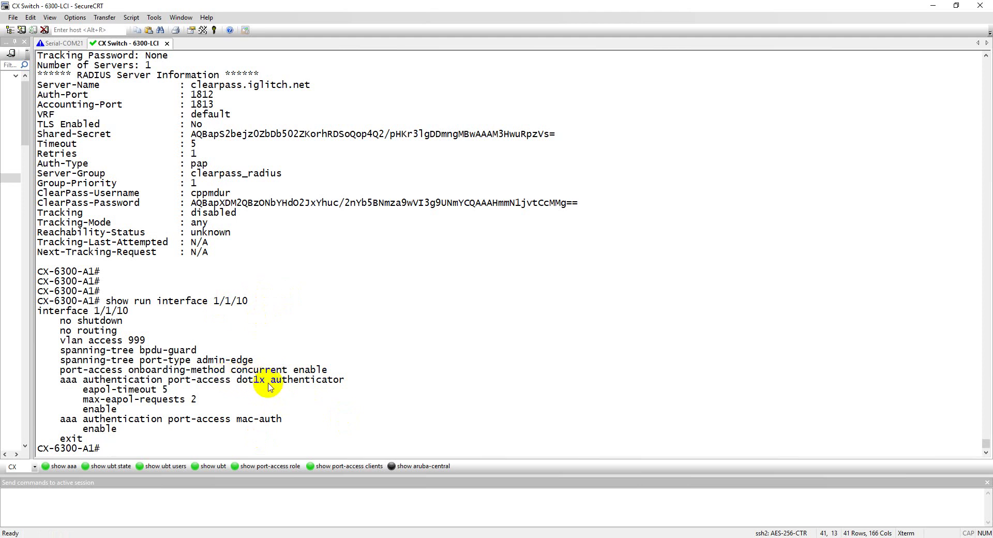
drag(283, 419, 237, 419)
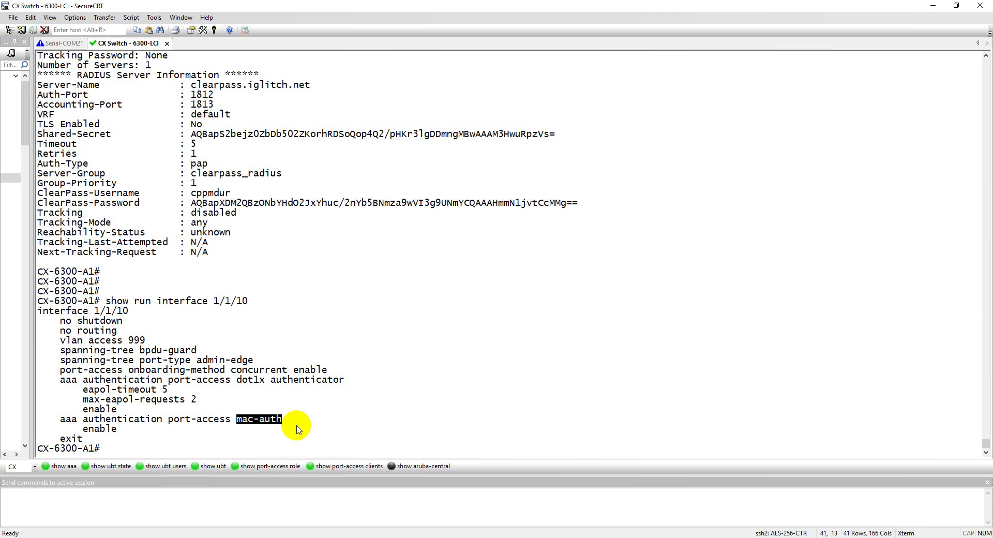
key(Return)
key(Return)
key(Return)
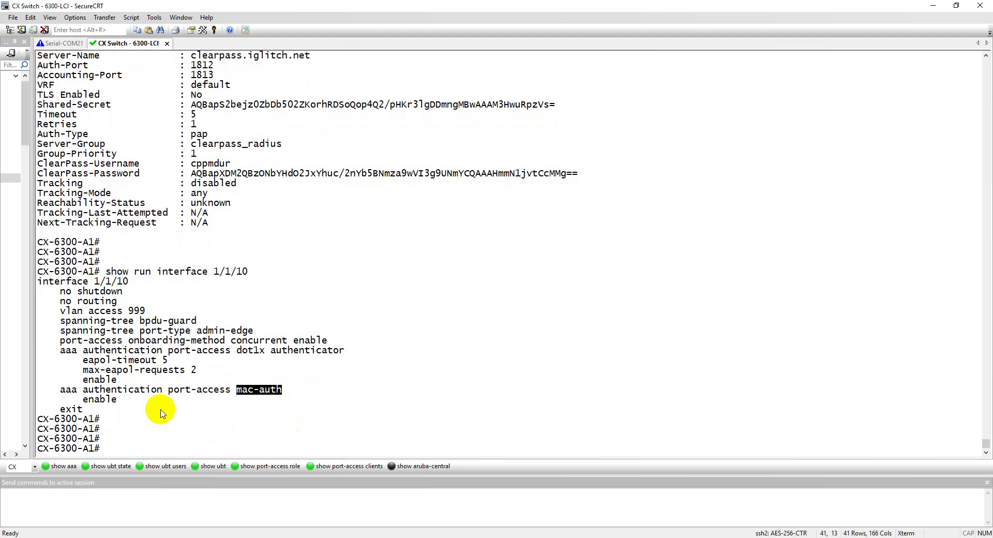
click(199, 397)
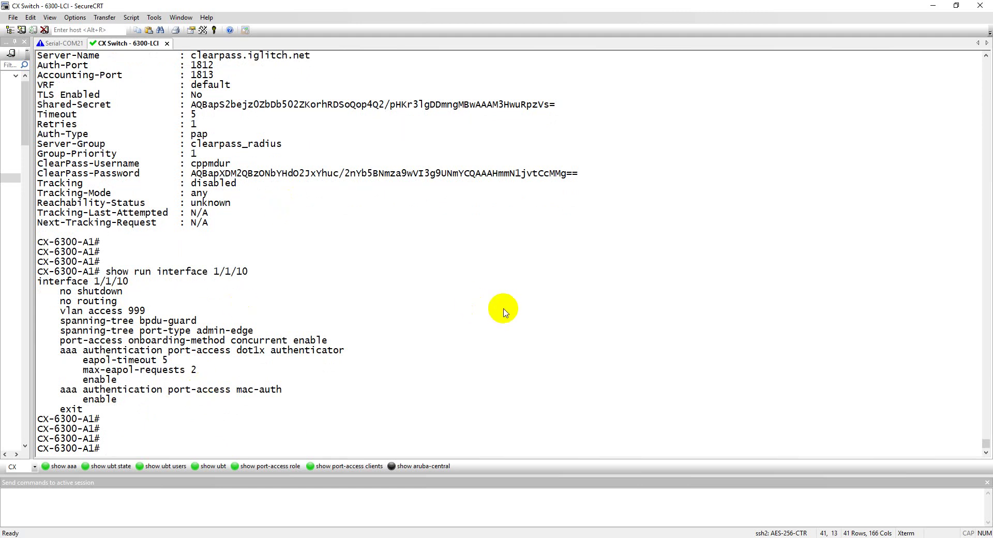
Switch to ClearPass Policy Manager in the browser and open the service Aruba MAC Auth Wired - CX Switch a10 from the configured services
key(alt+Tab)
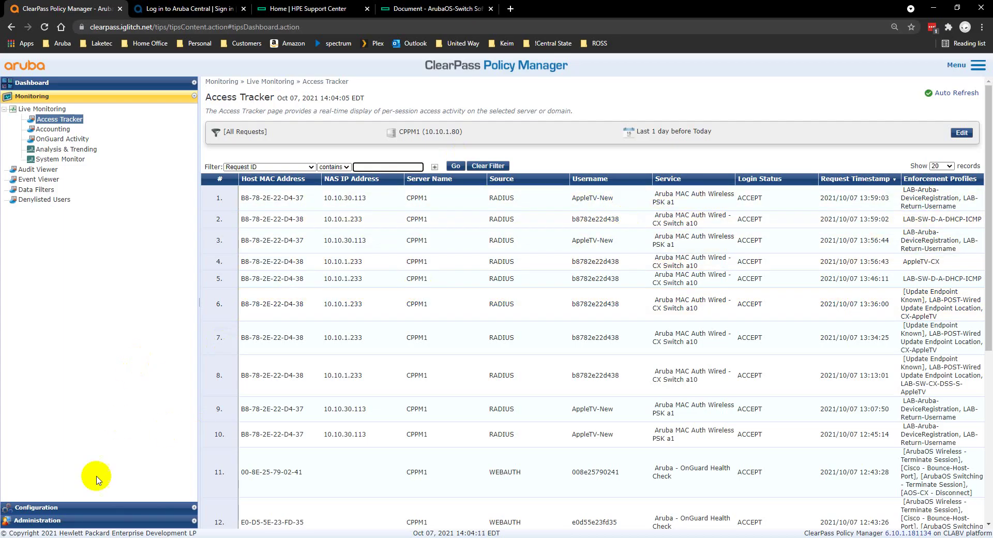
click(58, 510)
click(38, 133)
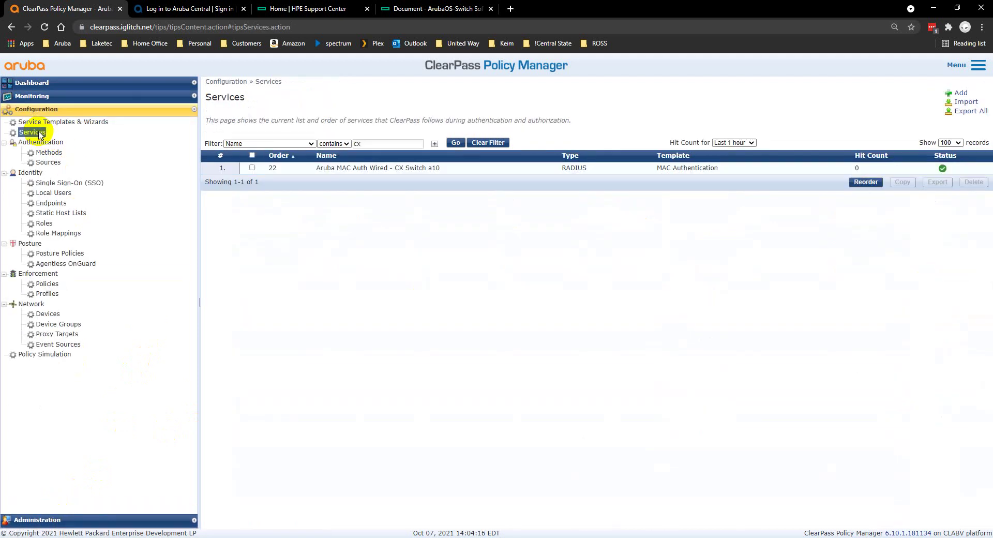
click(413, 170)
click(32, 132)
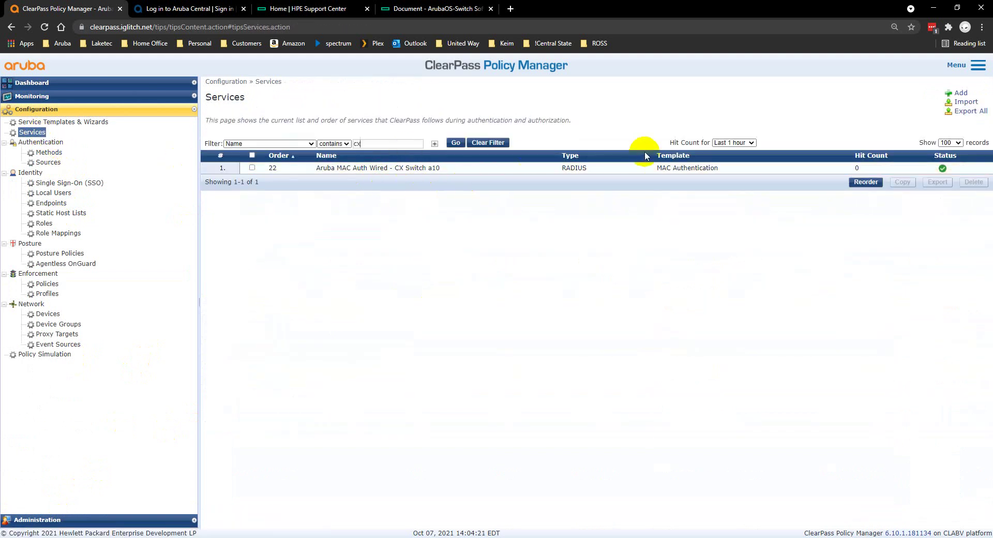
click(411, 170)
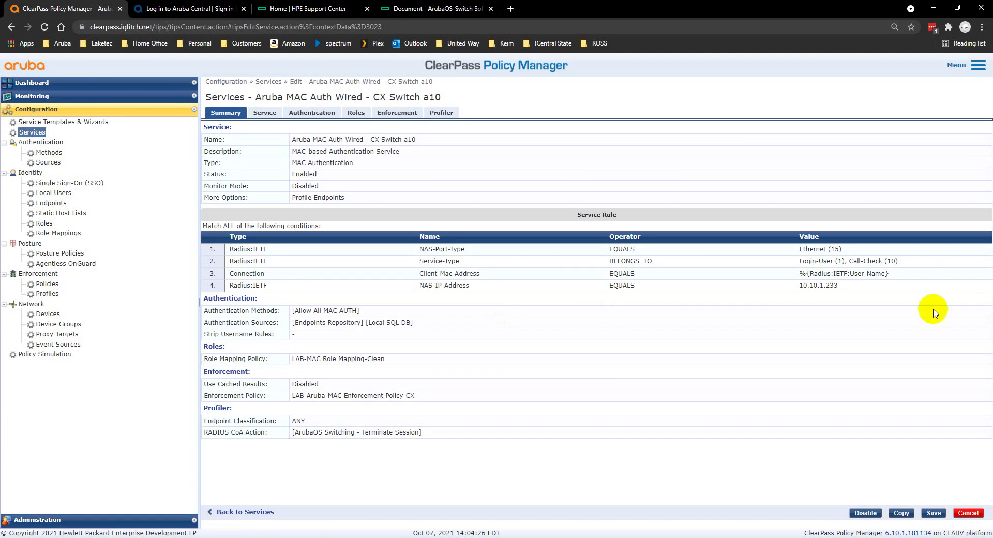
Review the service rule's NAS-Port-Type and NAS-IP-Address conditions, plus the service's authentication methods and sources
drag(843, 285, 796, 295)
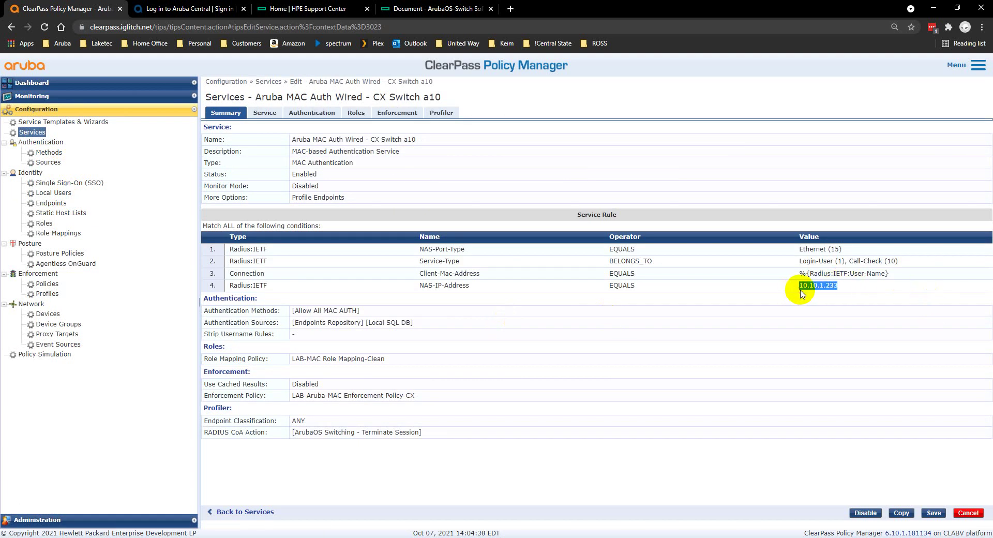
drag(830, 249, 810, 249)
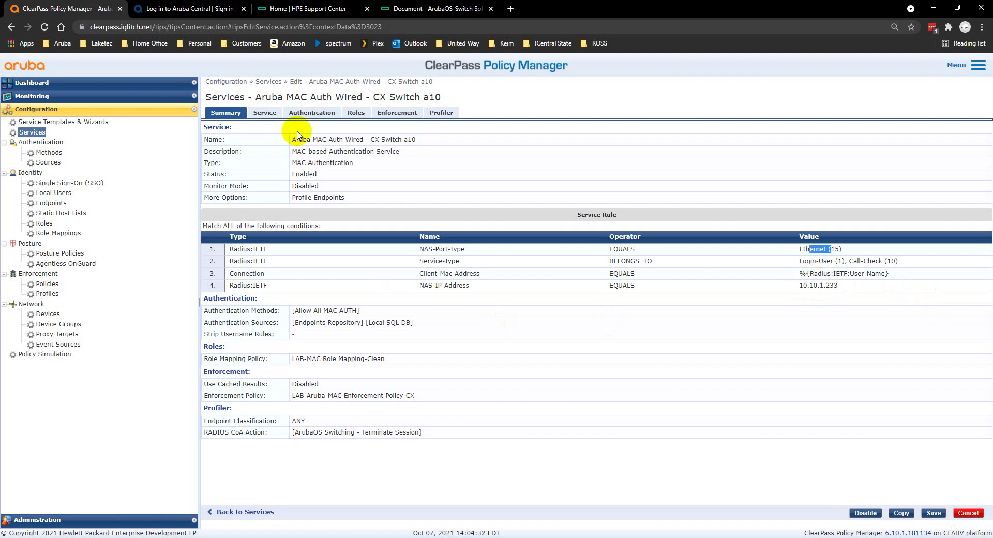
drag(839, 287, 804, 290)
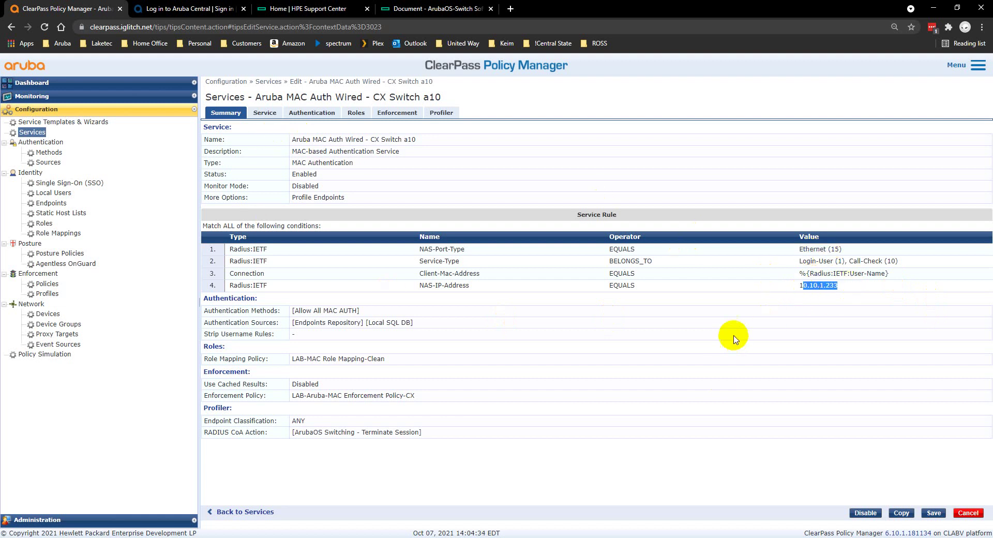
click(306, 114)
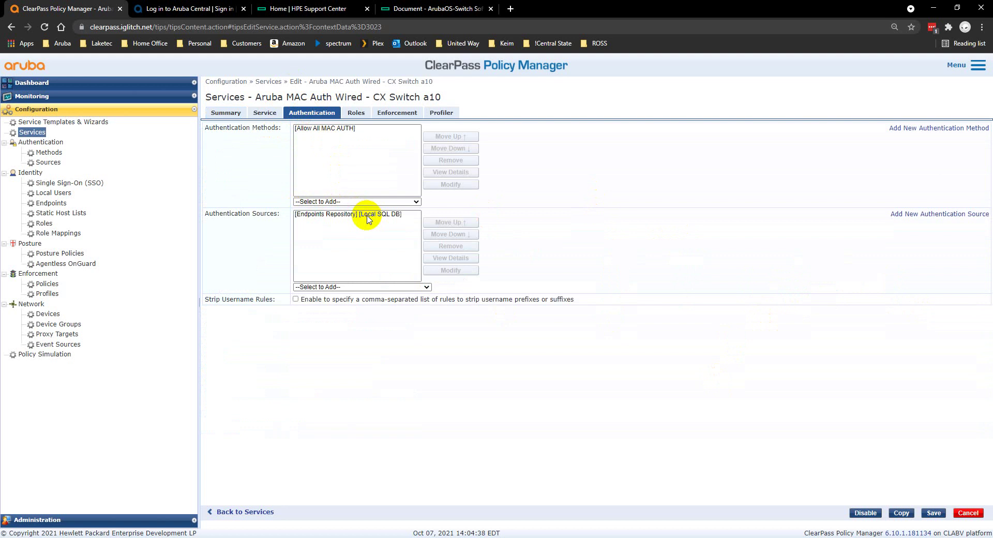
Examine the service's role mapping policy, focusing on the Home Audio/Video Equipment rule that assigns LAB-AppleTV
click(356, 113)
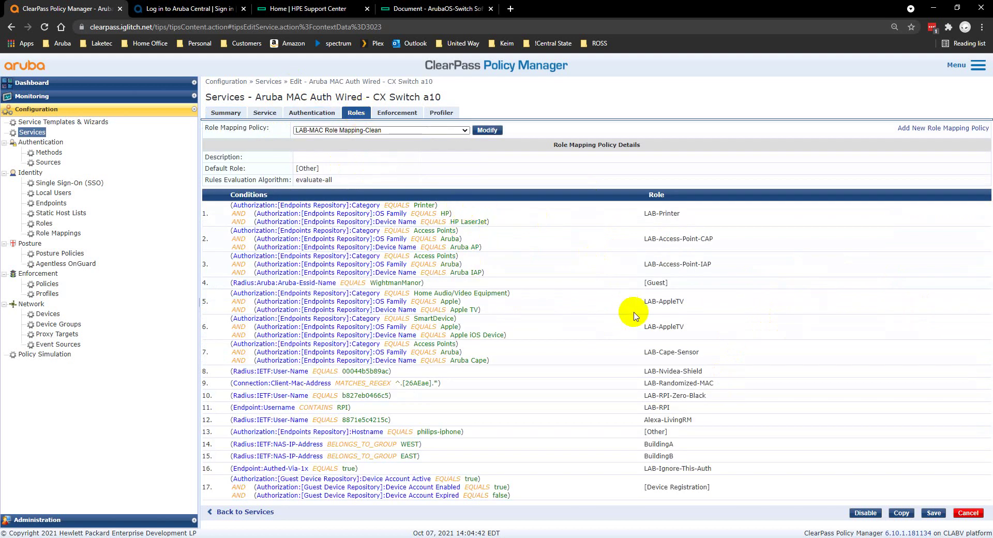
triple_click(381, 295)
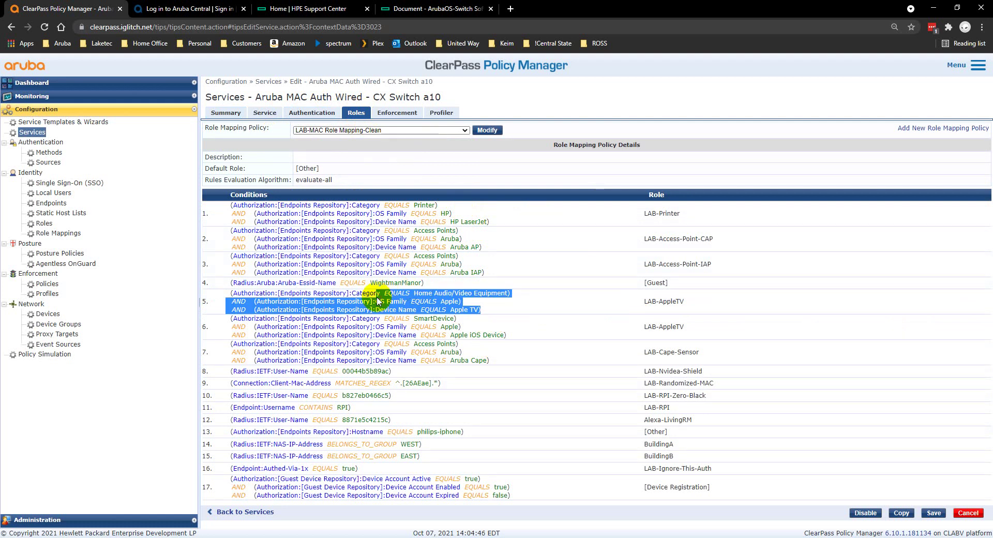
drag(462, 299, 461, 297)
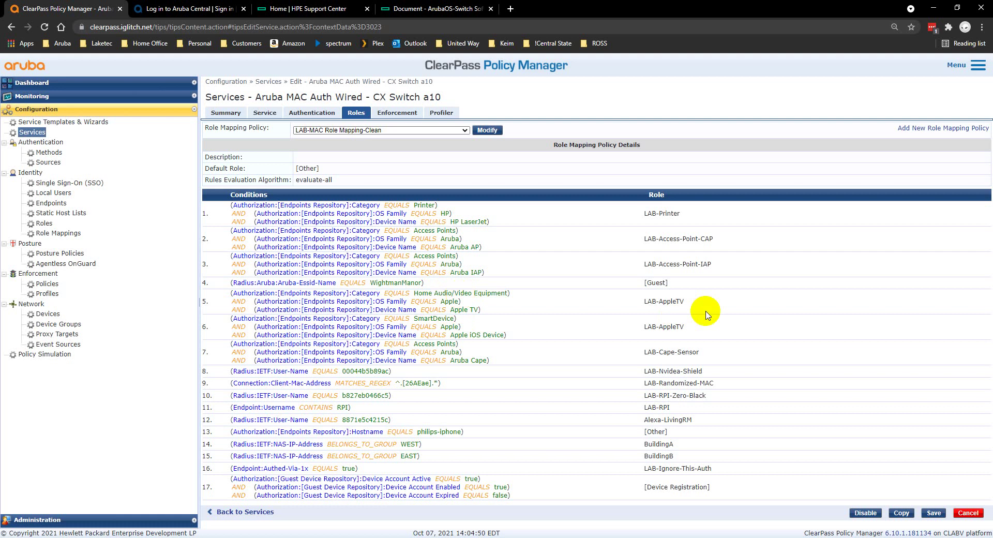
drag(704, 309, 632, 303)
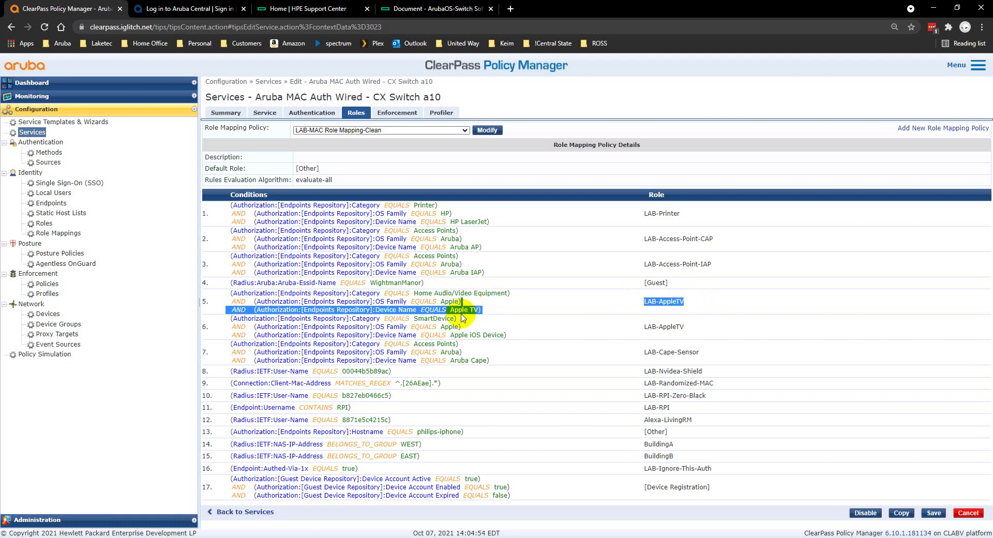
drag(704, 304, 645, 301)
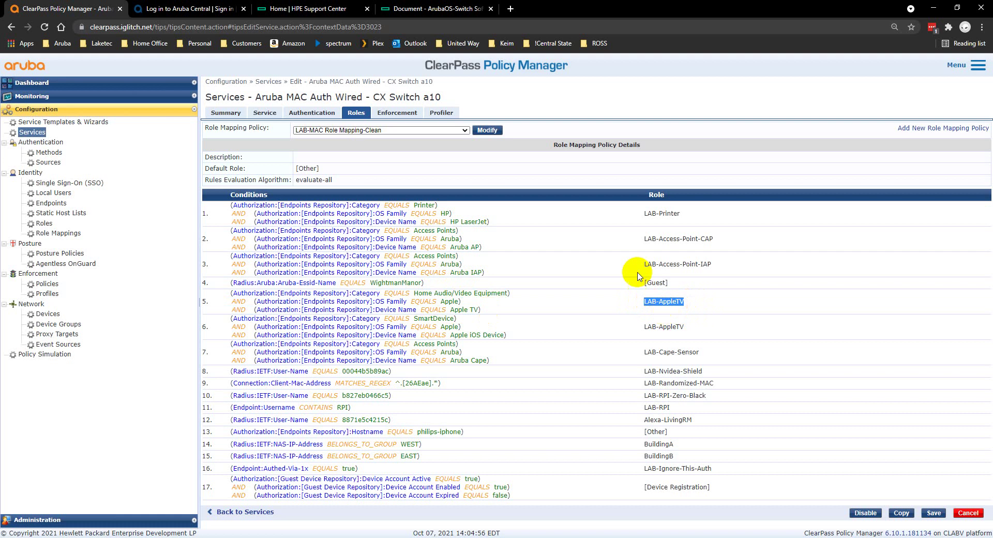
Check the enforcement policy's default profile and conditions, and the profiler's endpoint classification and RADIUS CoA action
click(404, 113)
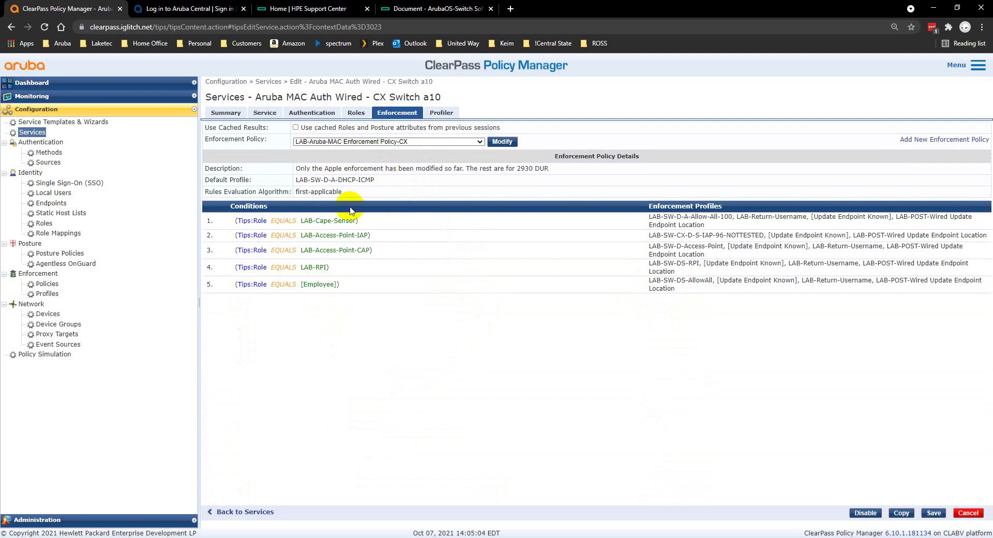
drag(375, 179, 296, 183)
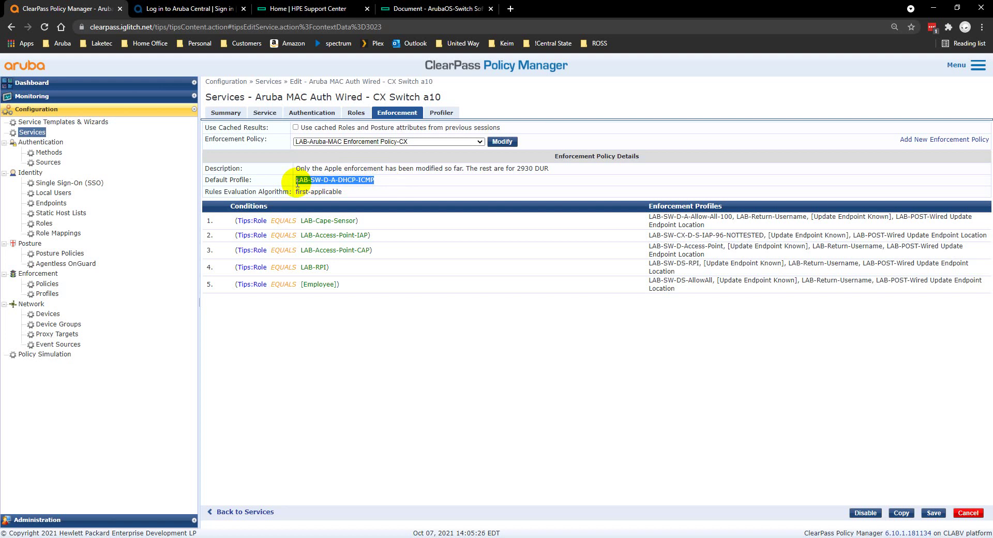
click(442, 113)
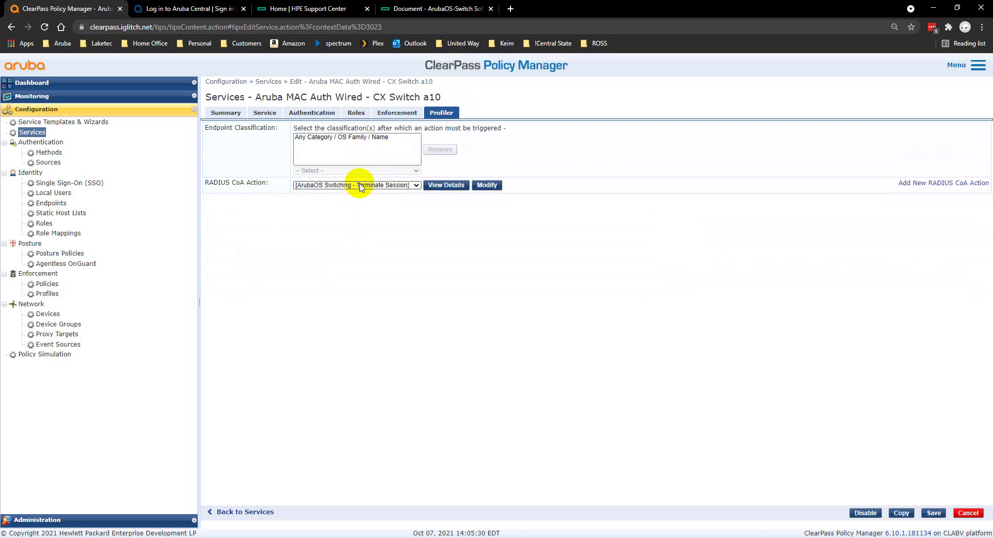
Compare the LAB-AppleTV role mapping rule with the role conditions in the service's enforcement policy
click(356, 113)
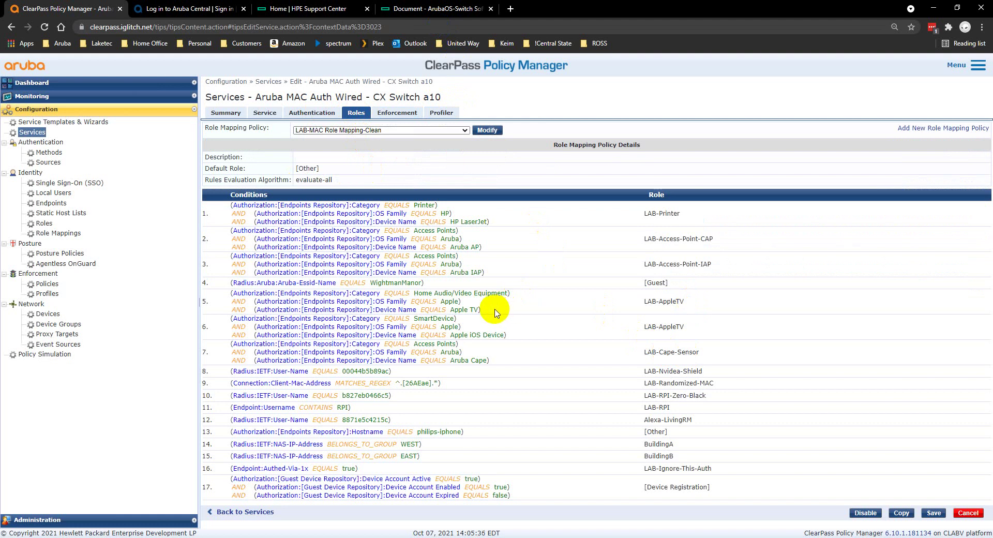
drag(685, 305, 628, 300)
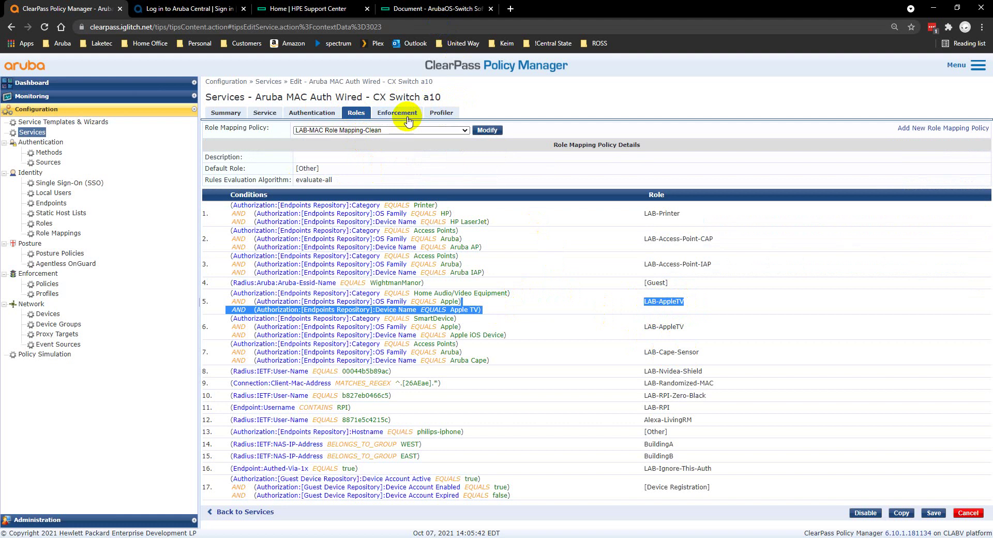
click(408, 120)
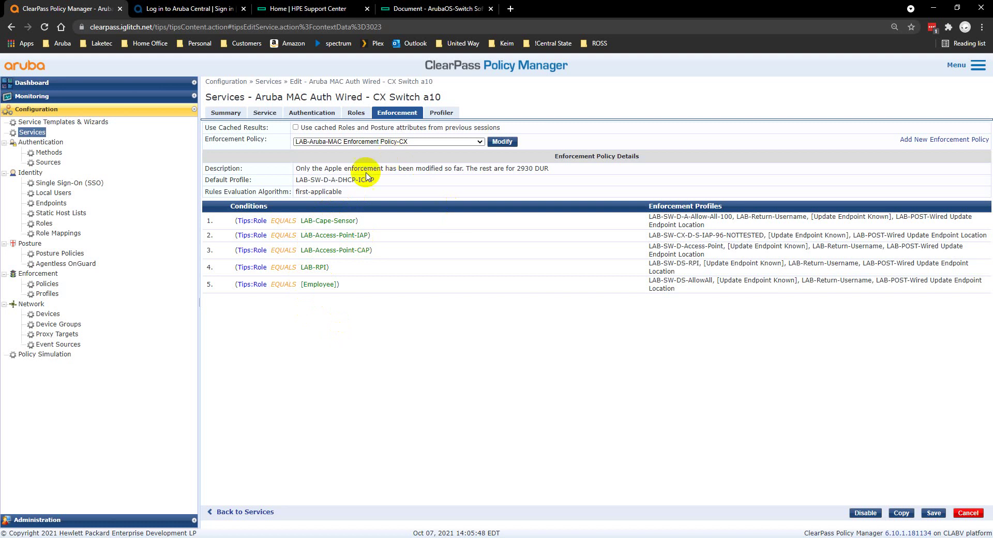
Start a new enforcement profile AppleTV-CX using the Aruba Downloadable Role Enforcement template with AOS-CX as the product
drag(376, 180, 283, 180)
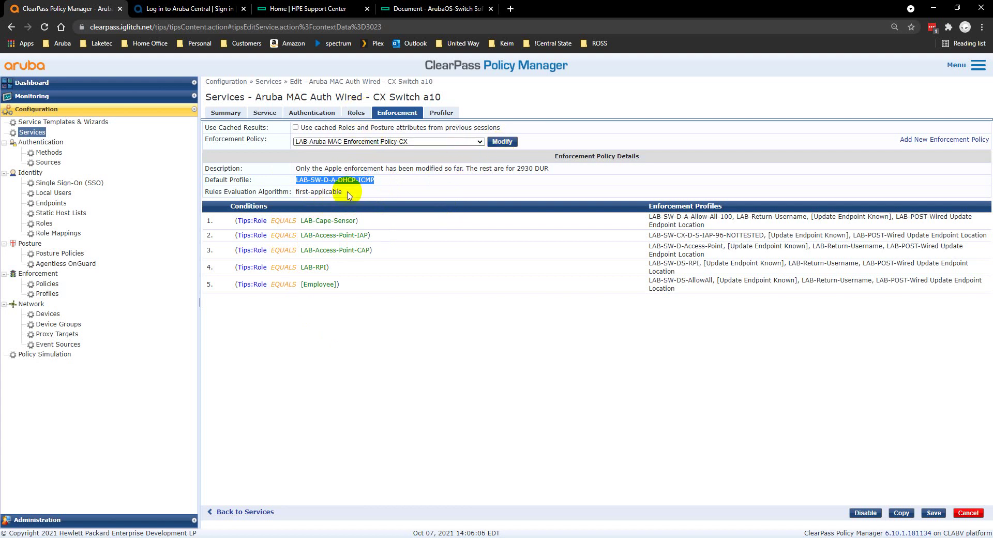
click(47, 293)
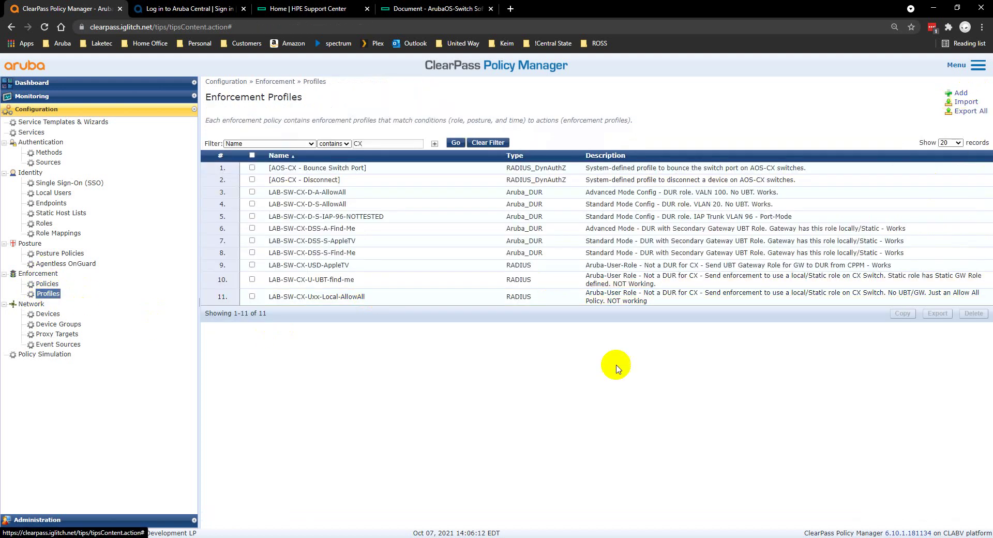
click(960, 93)
click(343, 128)
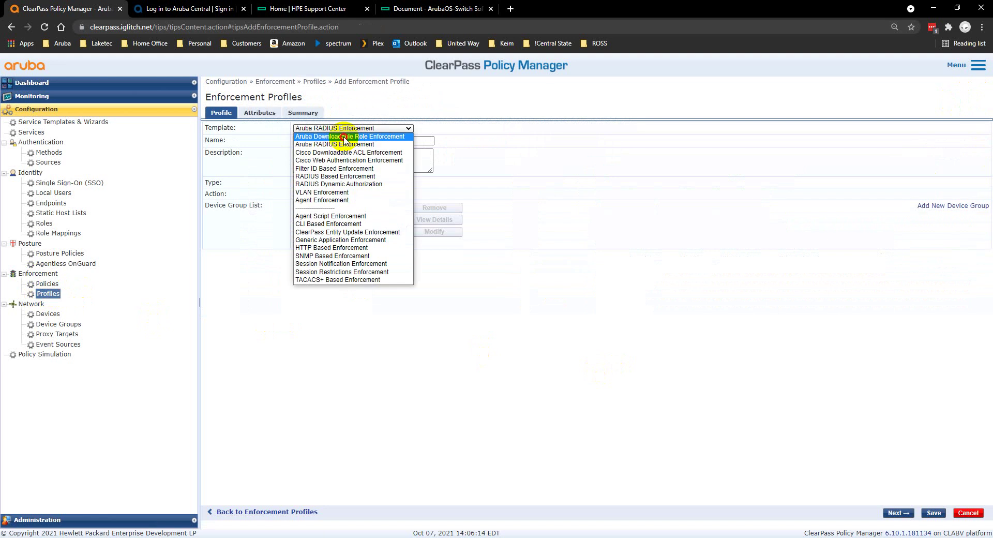
click(343, 137)
click(346, 140)
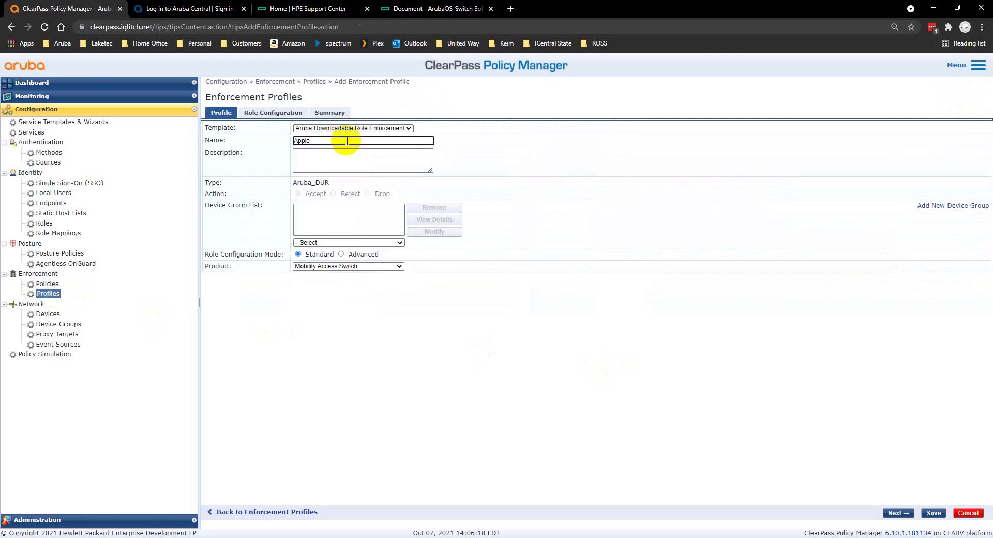
text(AppleTV-CX)
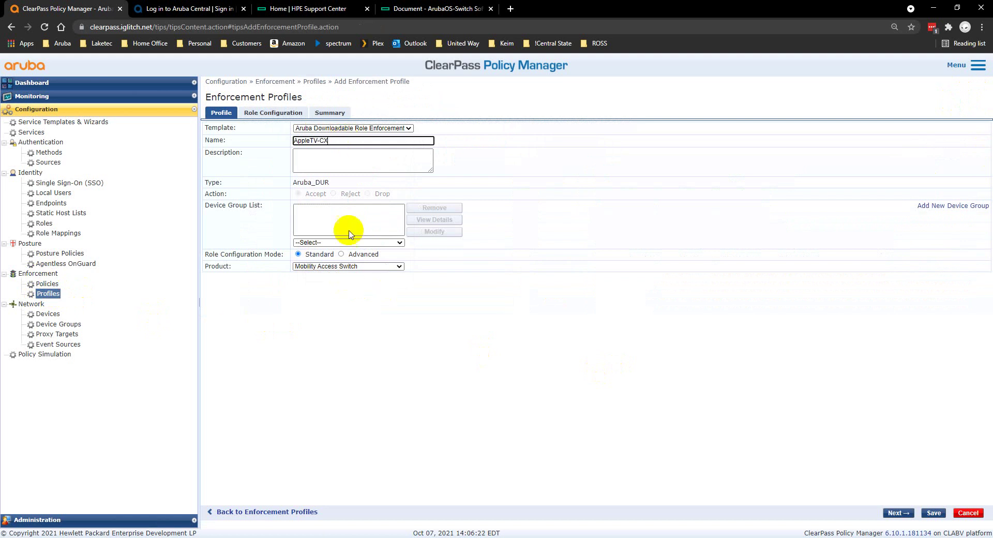
click(341, 267)
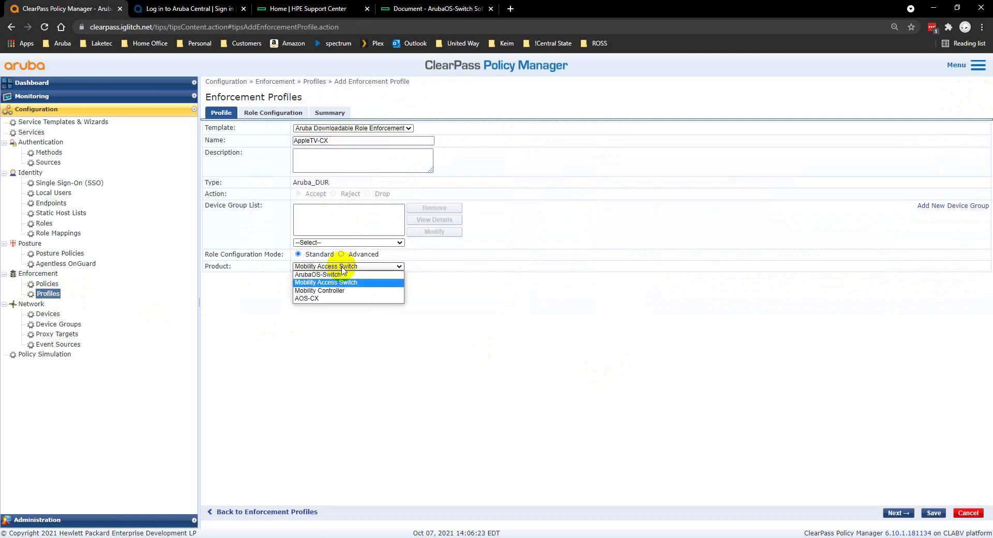
click(321, 298)
Set the role name to AppleTV in the new profile's role configuration
click(273, 112)
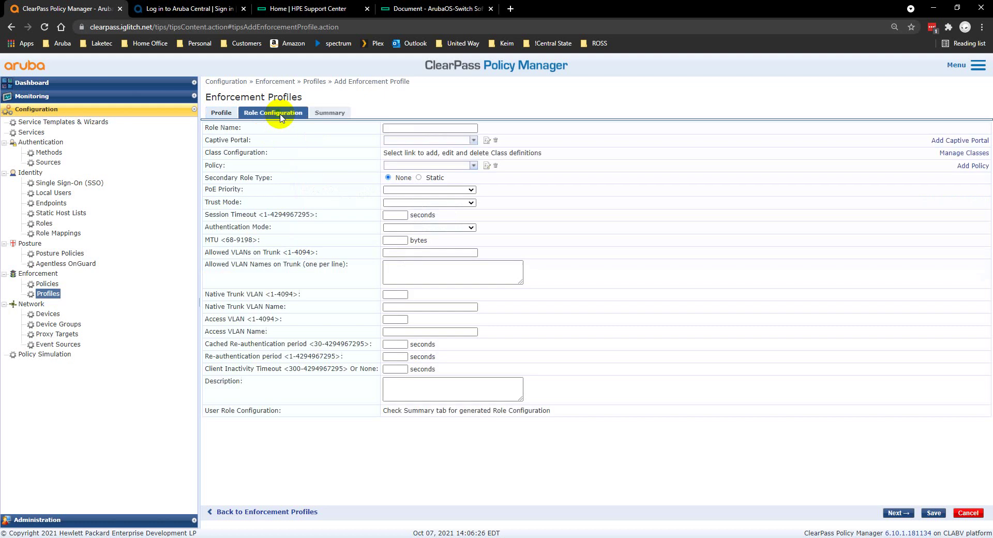
click(408, 128)
text(AppleTV)
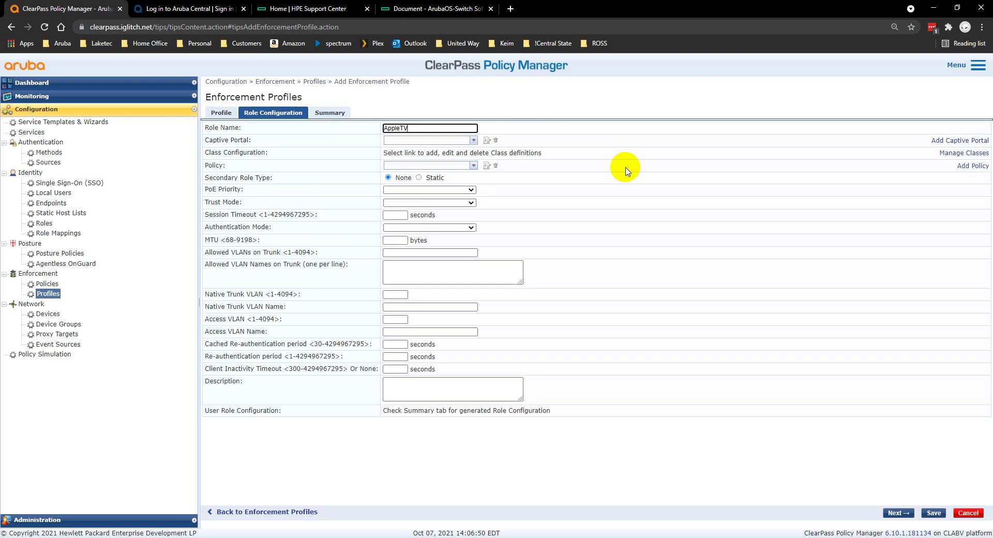
Open the role's class definitions and examine the rule in the existing Any-Any-Any class
click(963, 153)
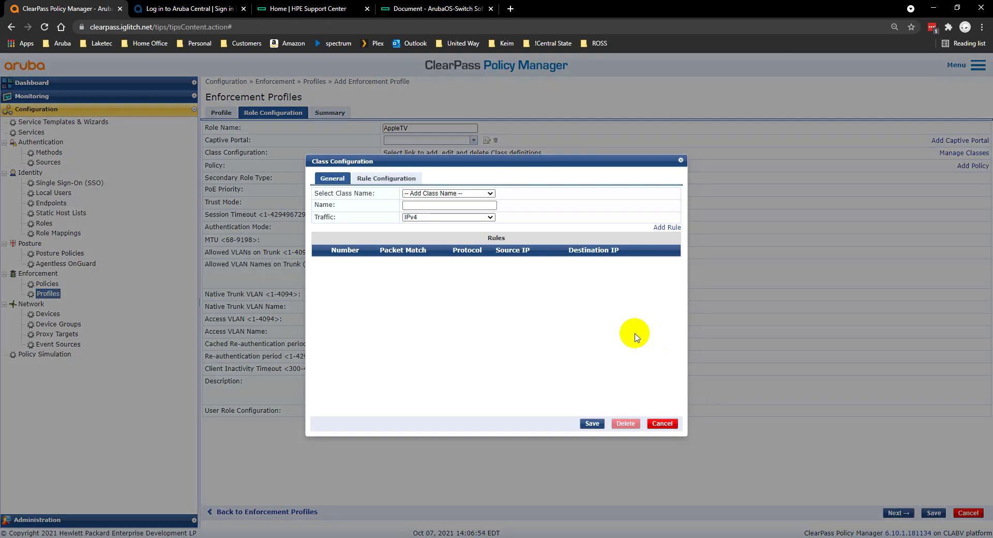
click(474, 194)
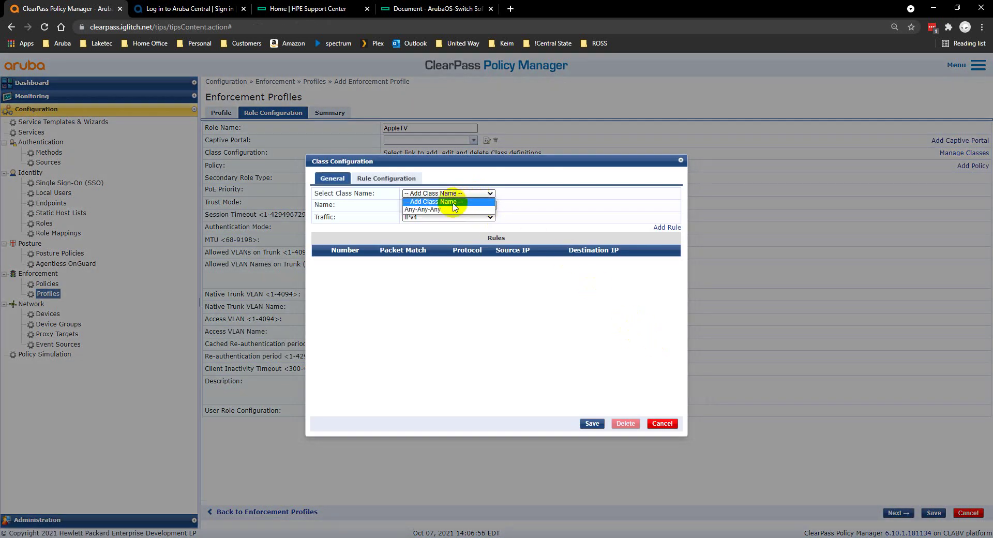
click(448, 209)
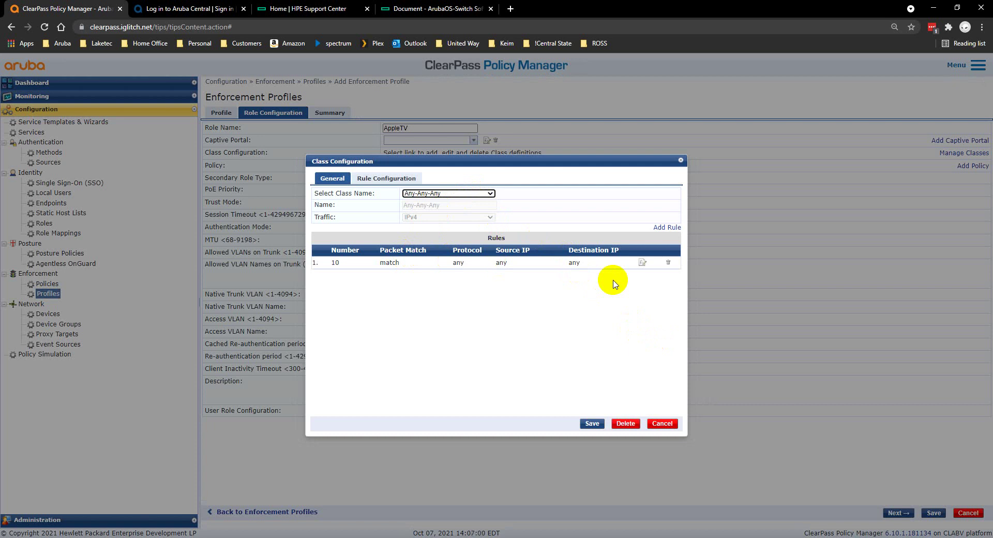
Define a new IPv4 class 8.8.8.8 with rule 10 matching IP traffic from any source to destination 8.8.8.8
click(453, 197)
click(444, 201)
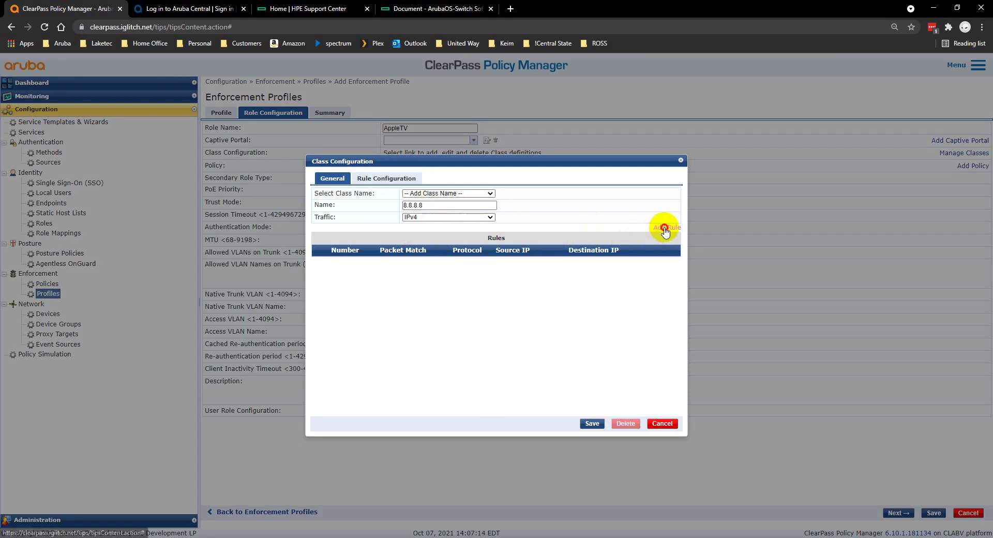
click(666, 227)
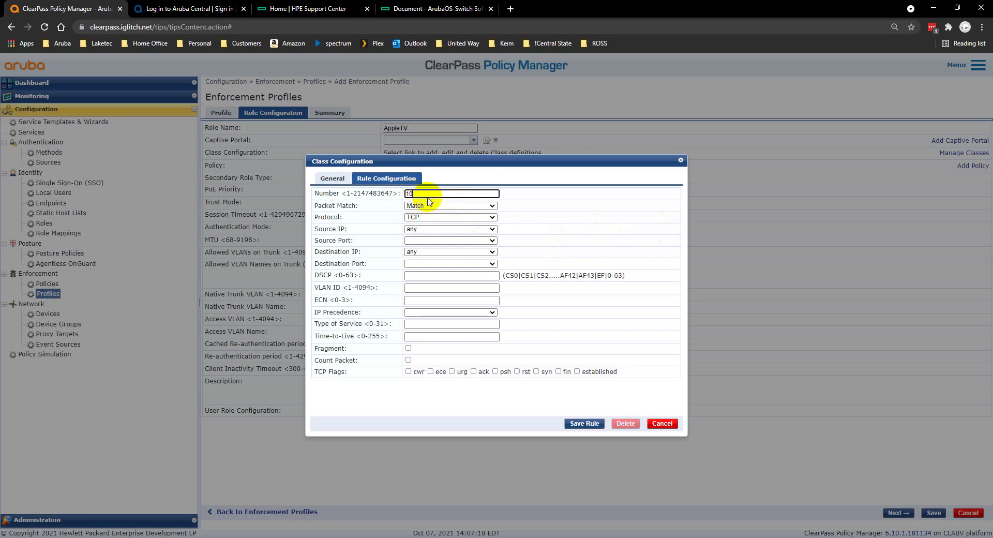
click(437, 206)
click(431, 217)
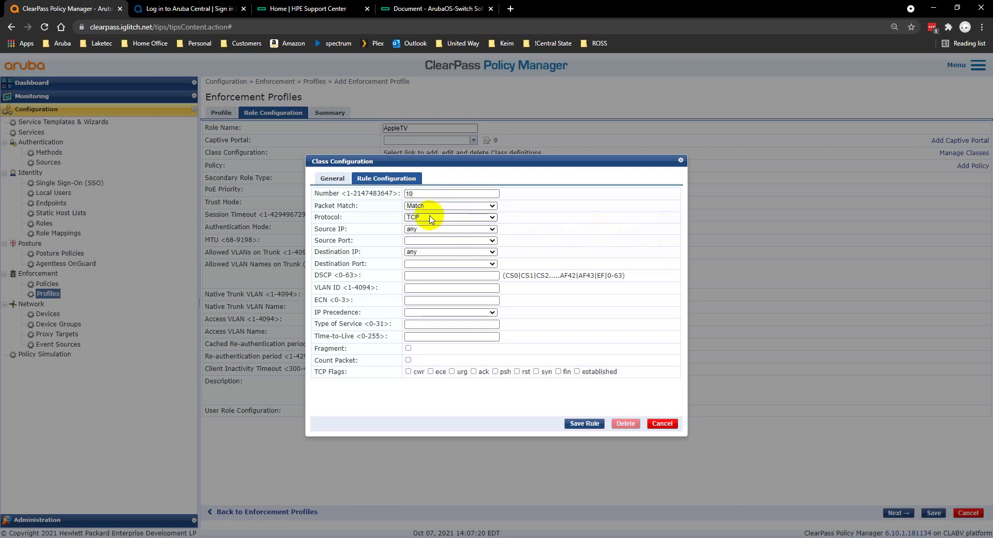
click(431, 218)
click(431, 251)
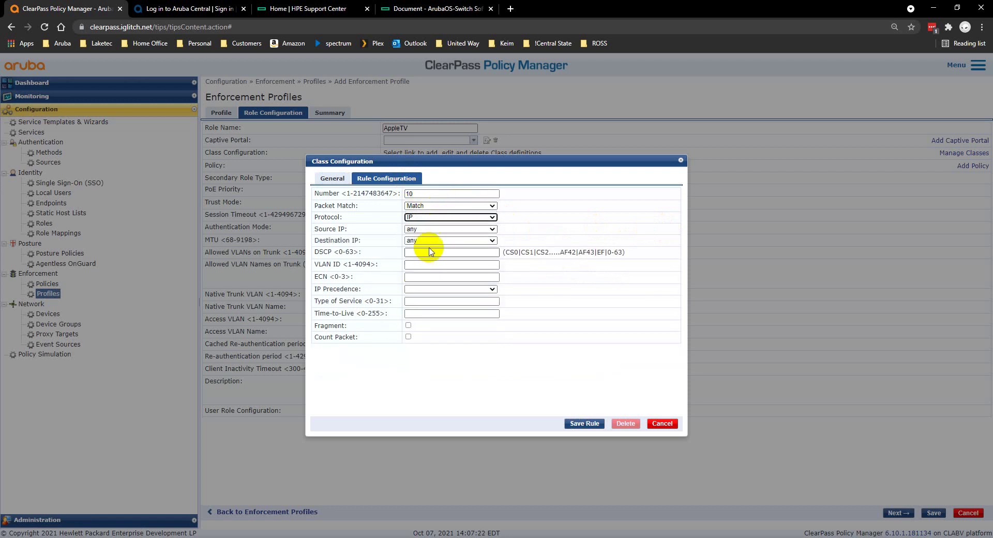
click(432, 241)
click(436, 252)
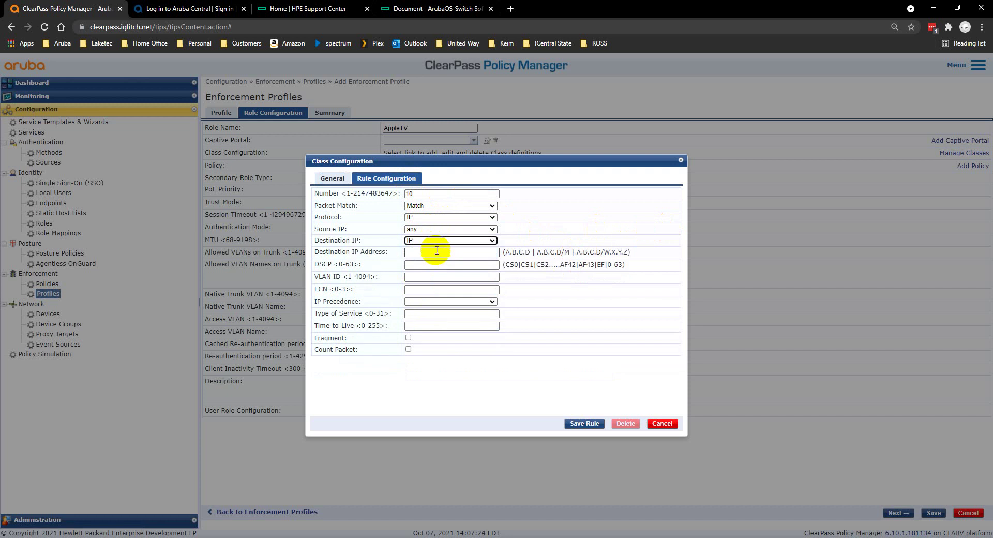
click(433, 253)
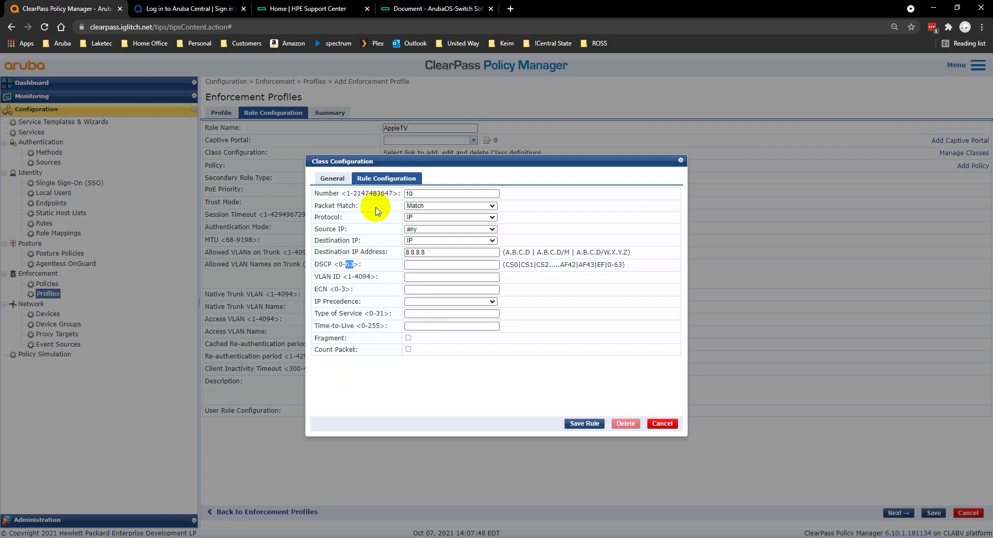
click(583, 424)
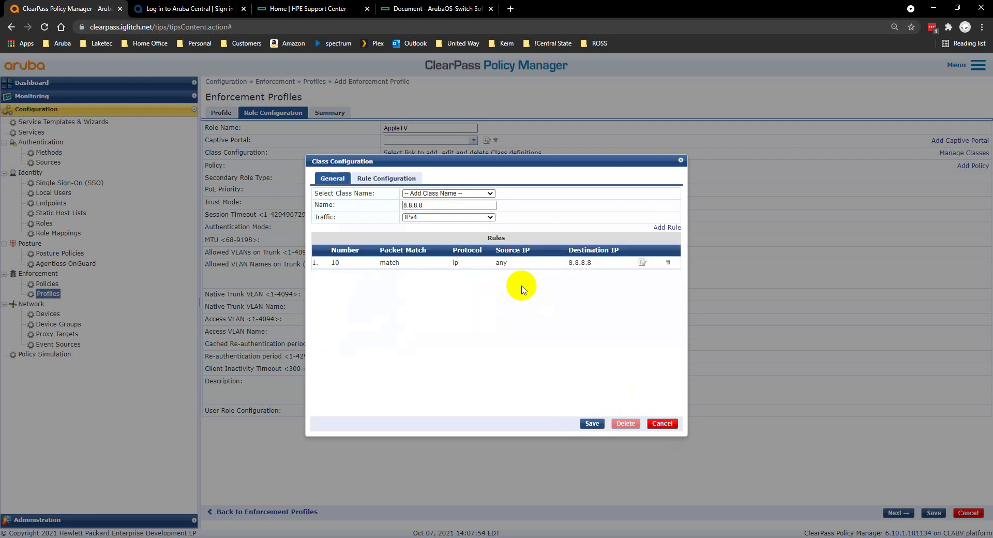
Save the 8.8.8.8 class, check the list of available classes, and close the class configuration
click(432, 193)
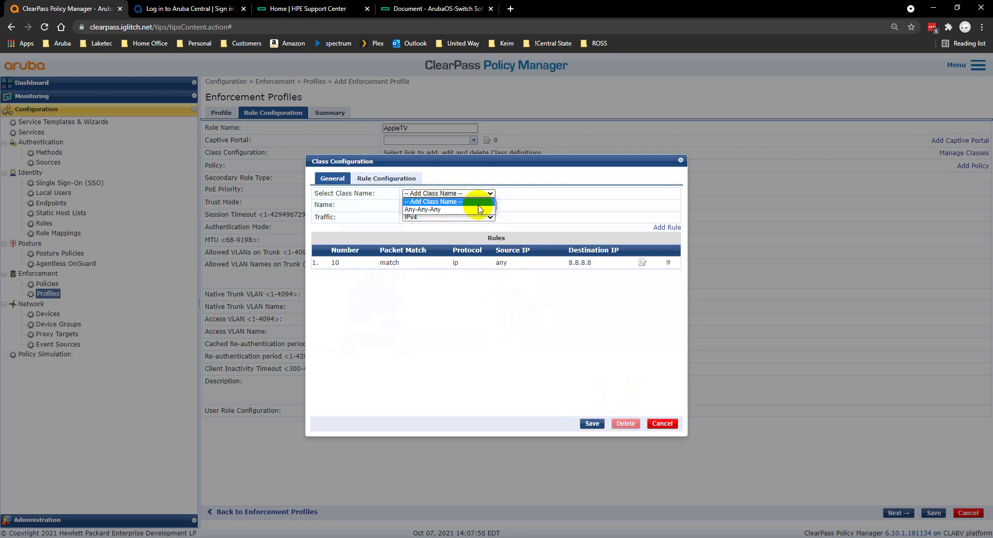
click(448, 201)
click(587, 423)
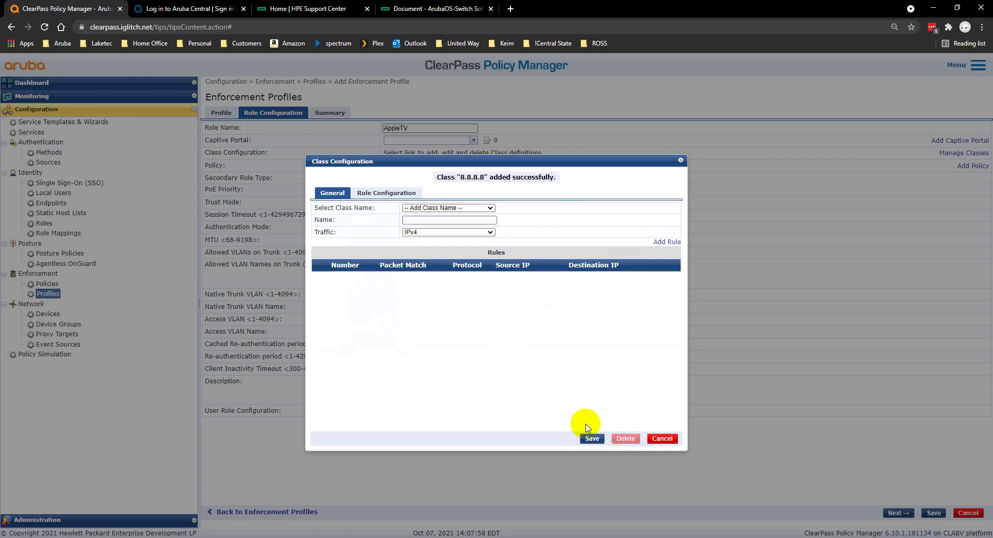
click(448, 208)
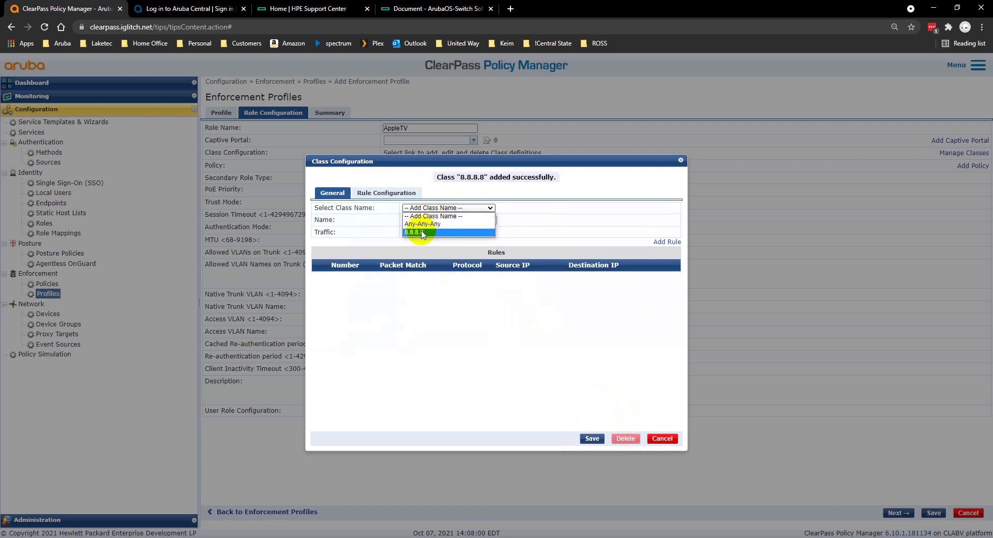
click(466, 345)
click(662, 438)
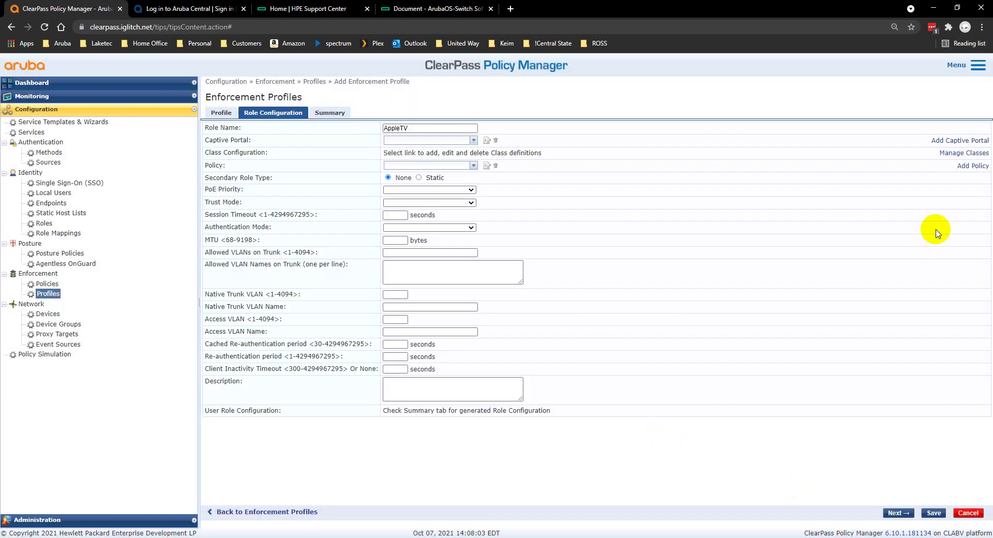
Create a policy named AppleTV with rule 10 dropping traffic of the IPv4 class 8.8.8.8
click(972, 166)
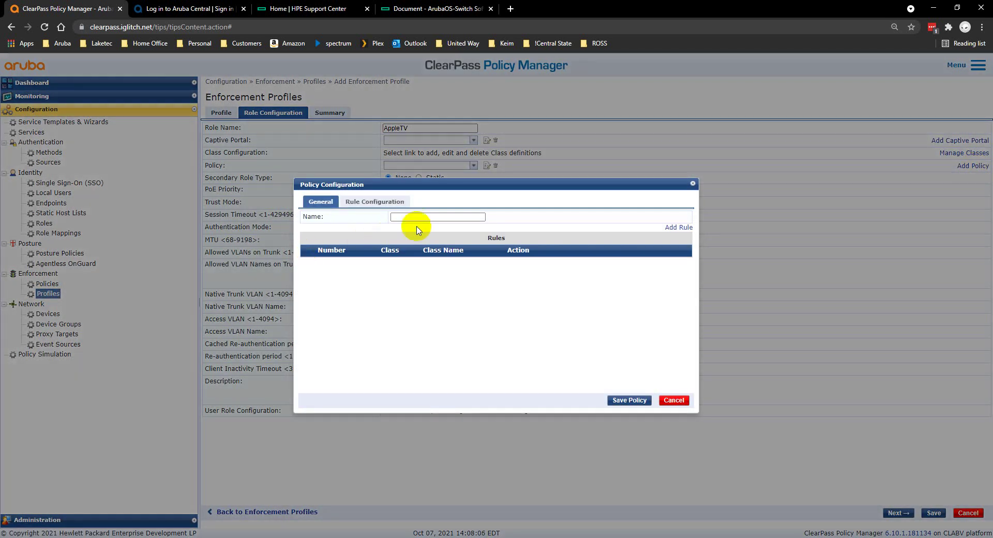
click(418, 218)
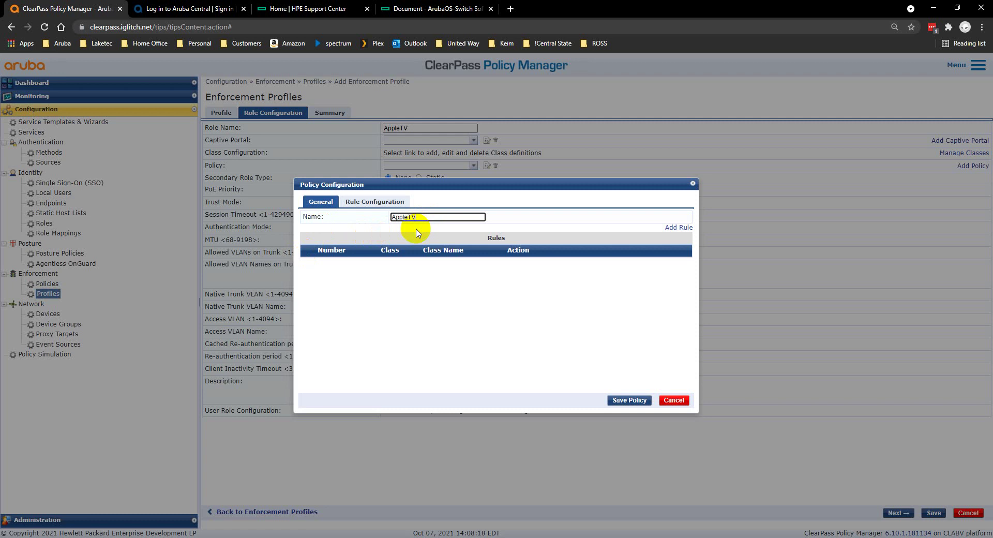
click(677, 229)
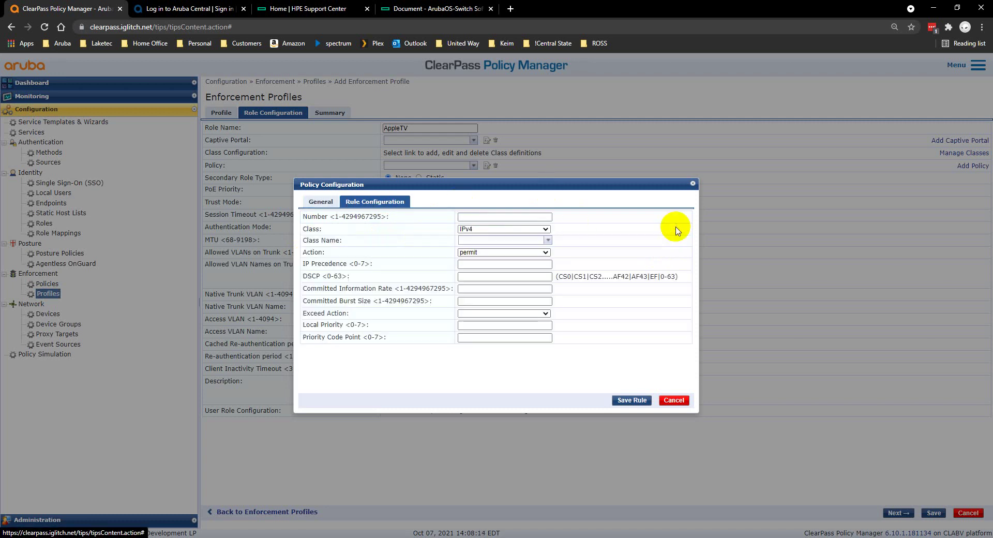
click(536, 229)
click(535, 230)
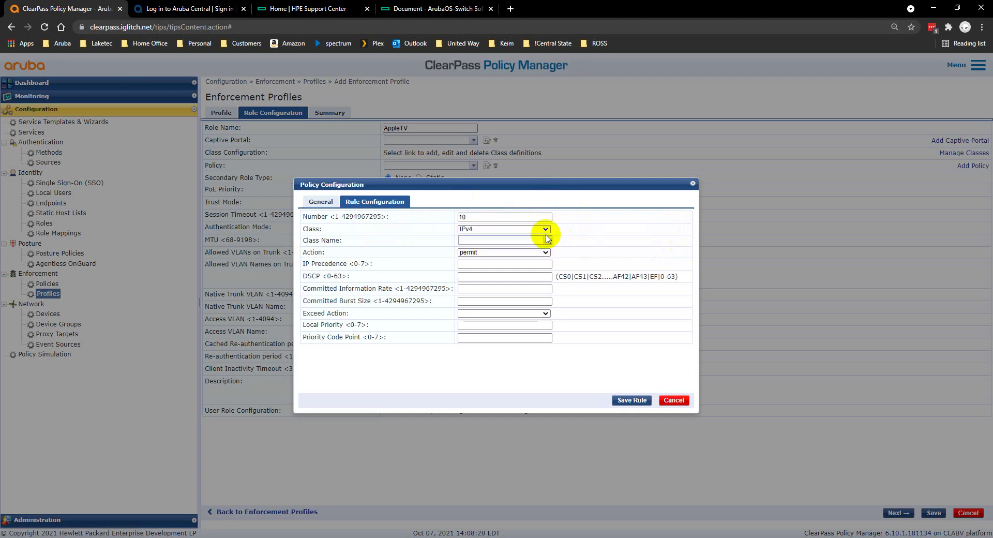
click(549, 242)
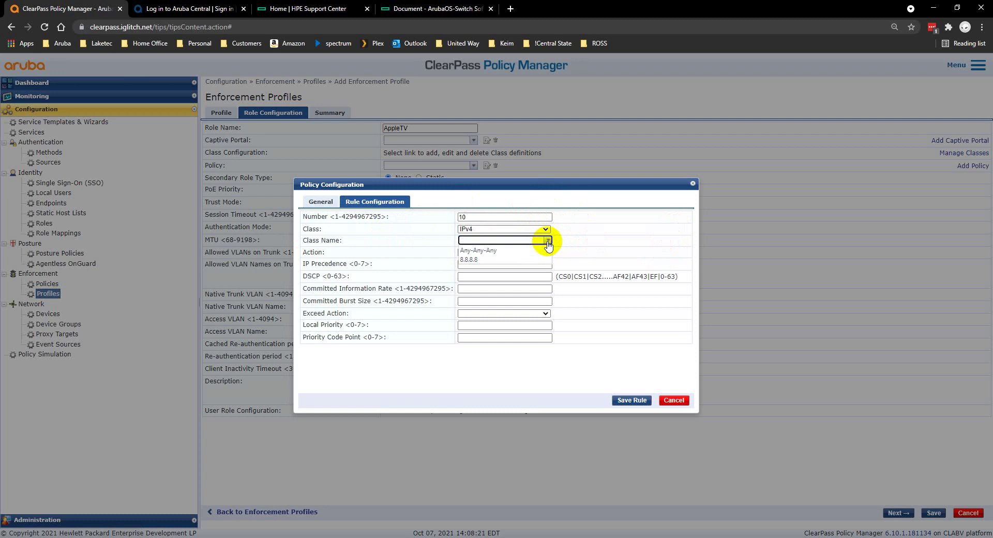
click(478, 264)
click(499, 252)
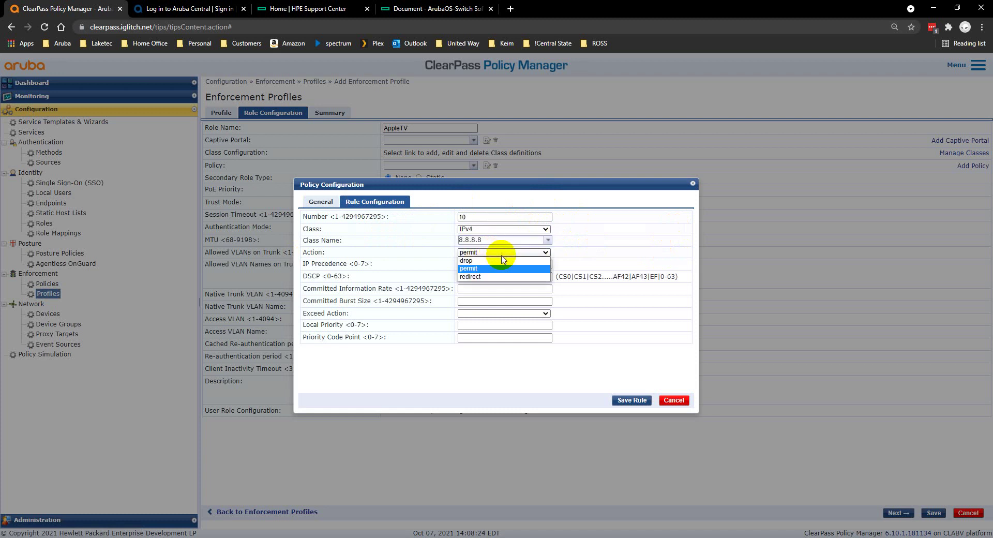
click(483, 263)
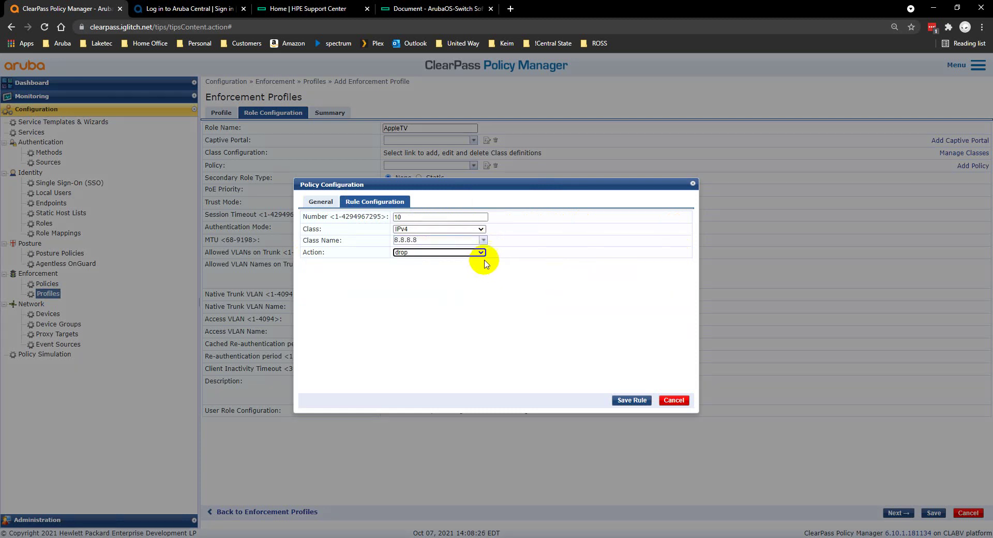
click(635, 400)
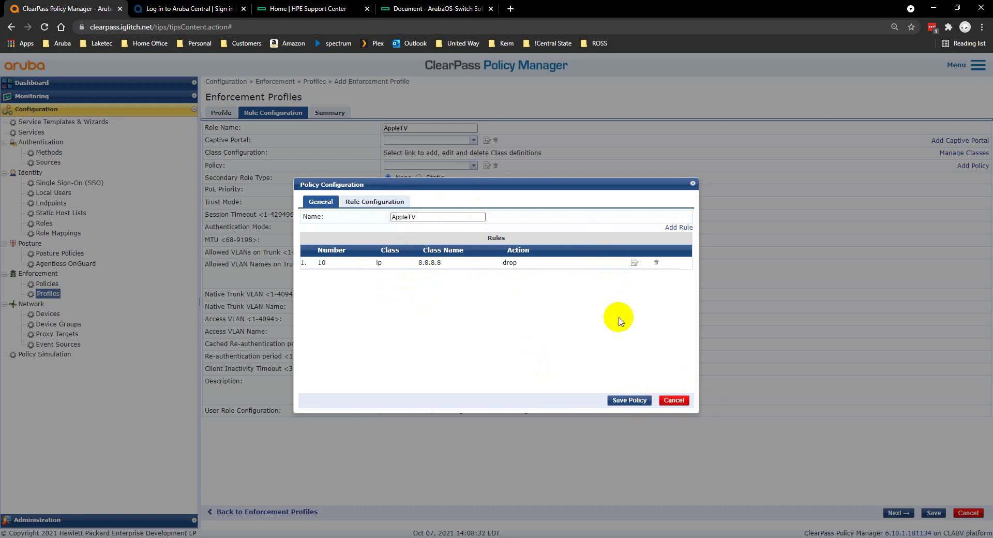
Add rule 20 to the AppleTV policy, permitting traffic of the IPv4 class Any-Any-Any
click(678, 228)
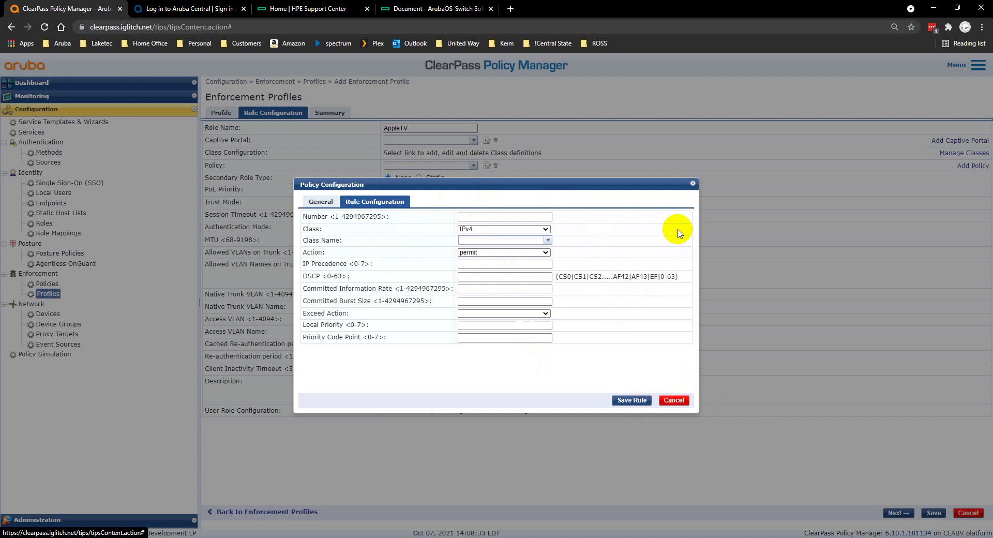
click(478, 216)
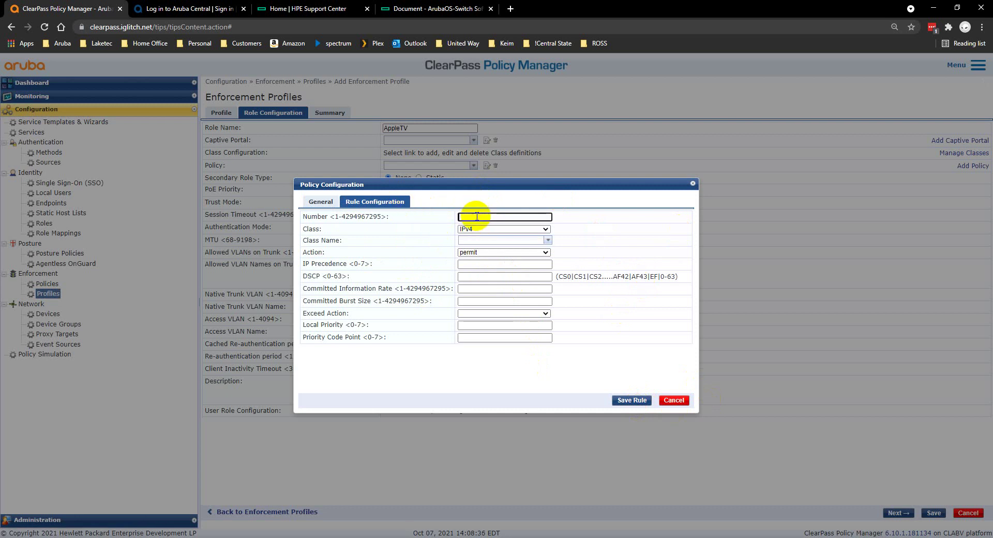
click(547, 240)
click(504, 251)
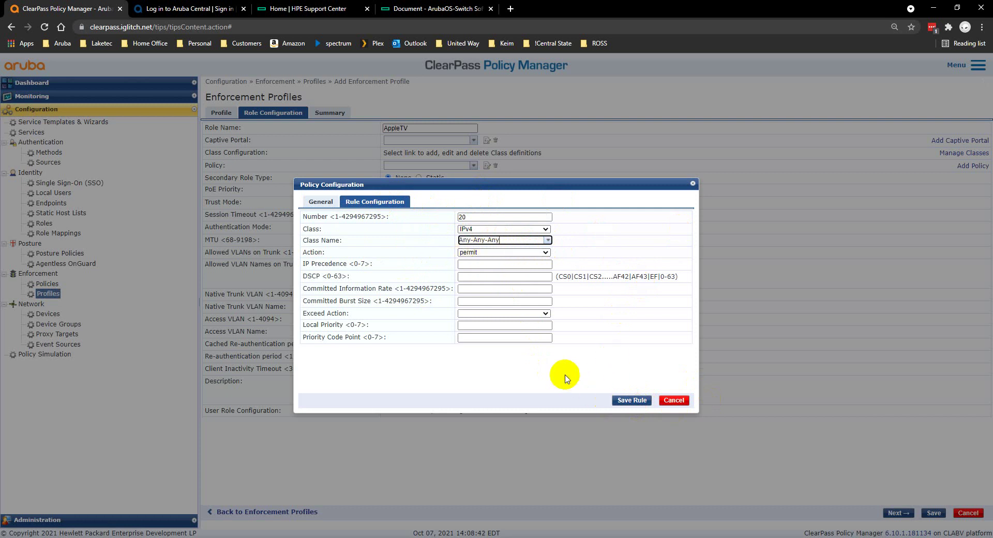
drag(349, 277, 312, 278)
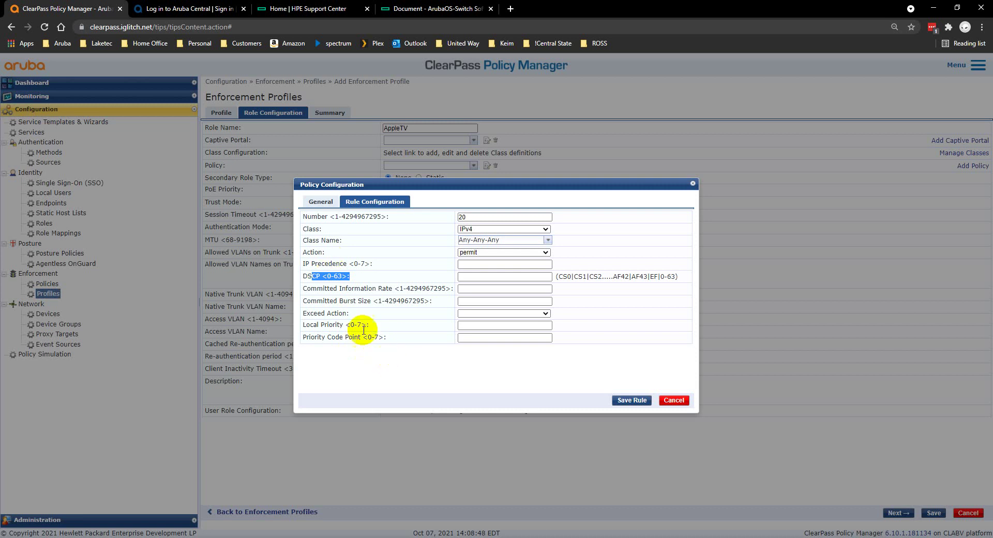
click(631, 399)
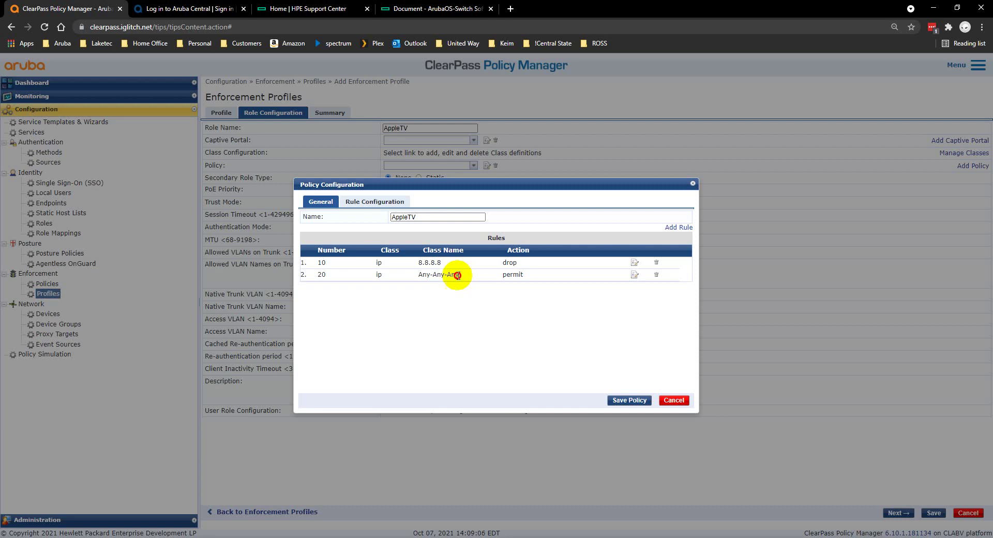
Check the class rules of the AppleTV policy, save the policy, and assign it to the AppleTV role
drag(455, 275, 401, 274)
drag(450, 264, 422, 261)
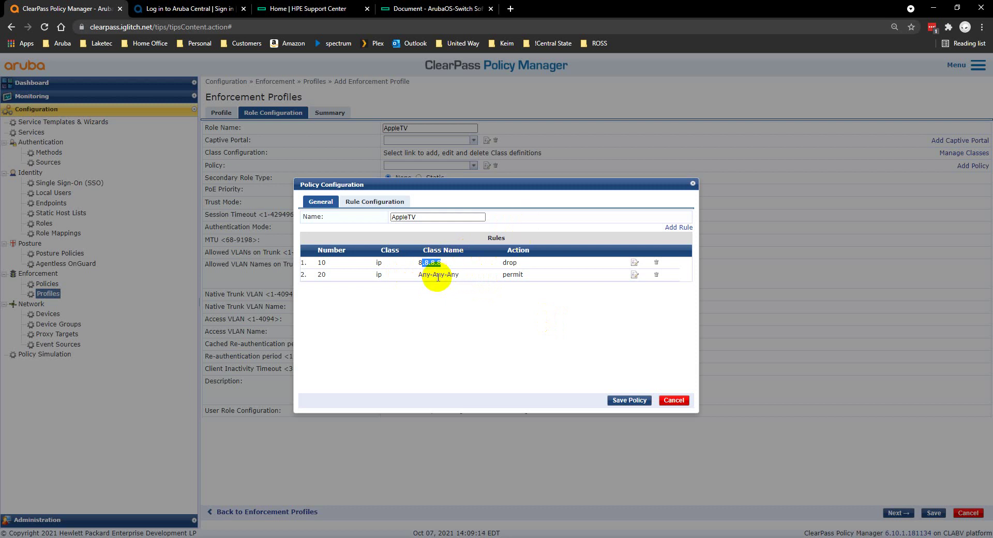
click(631, 400)
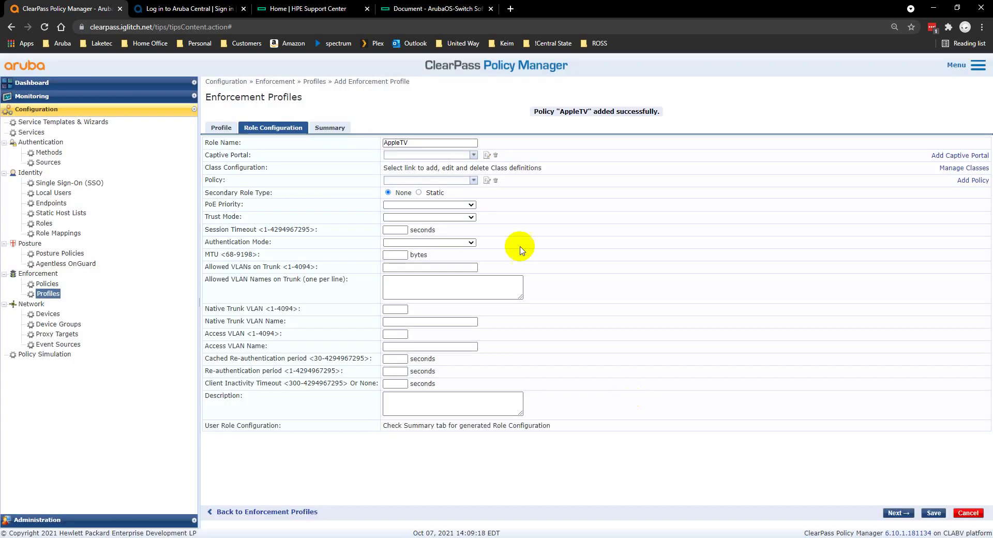
click(474, 181)
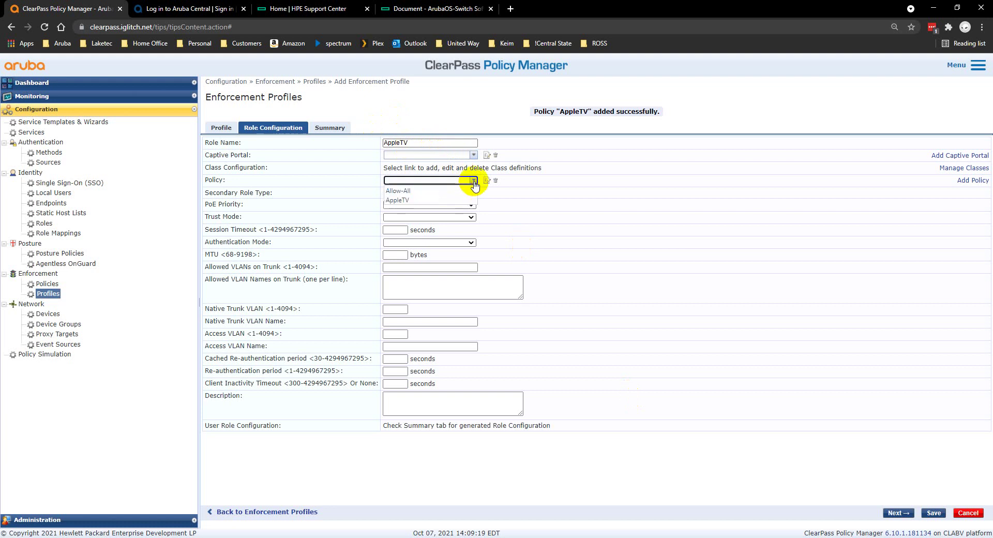
click(406, 202)
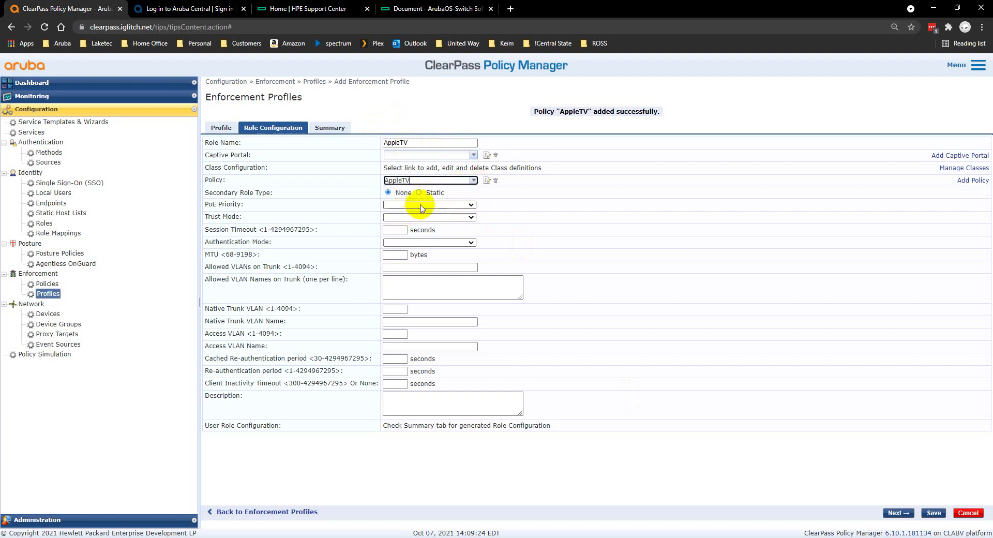
Switch to the CX switch session in SecureCRT and run show vlan to find the data VLAN's ID
click(389, 334)
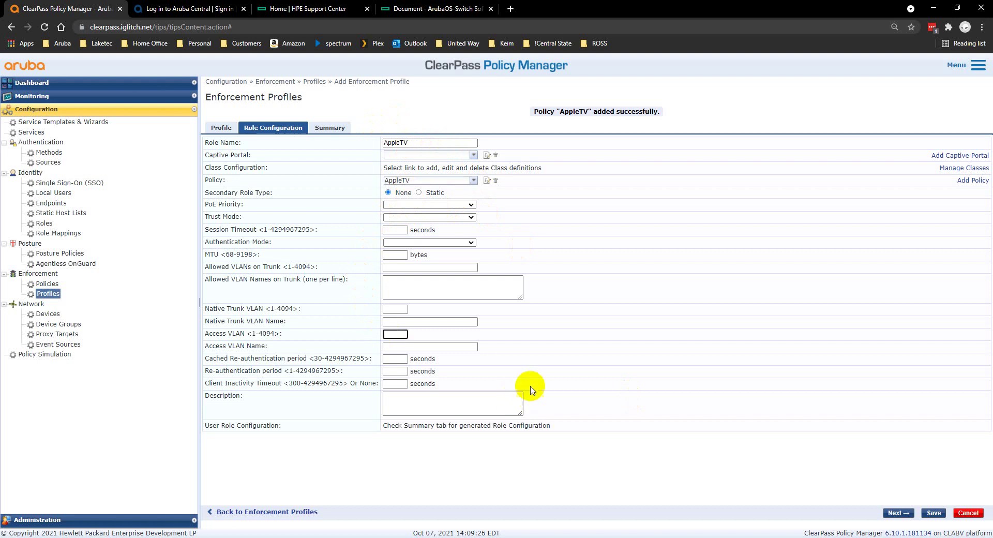
key(alt+Tab)
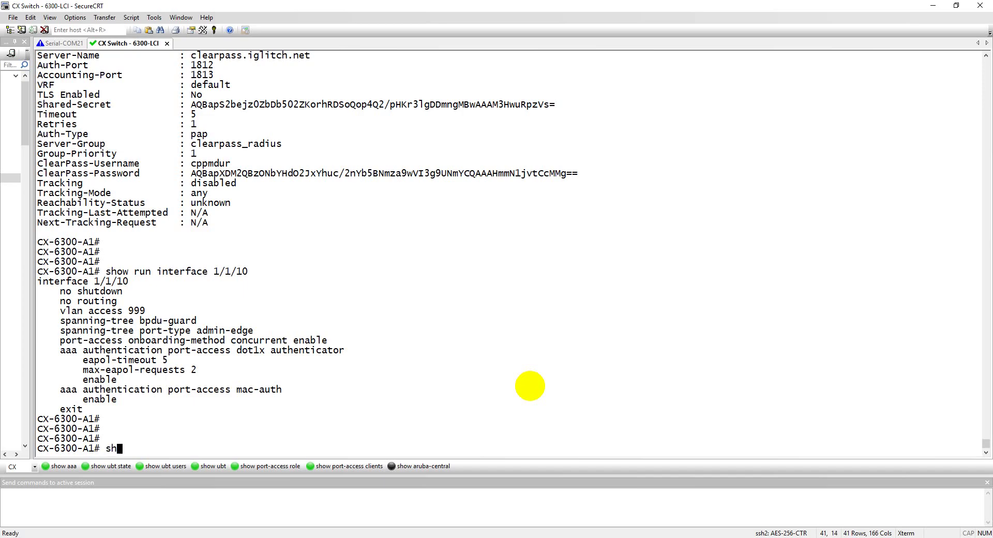
text(show vlan)
key(Return)
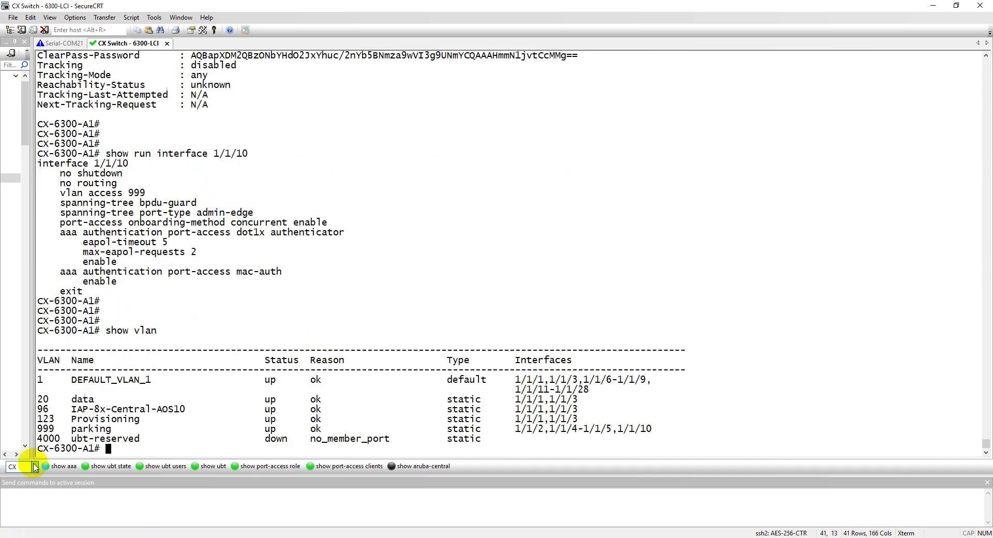
double_click(44, 399)
Check the access VLAN configured on interface 1/1/10 in the switch output against the VLAN list
key(alt+Tab)
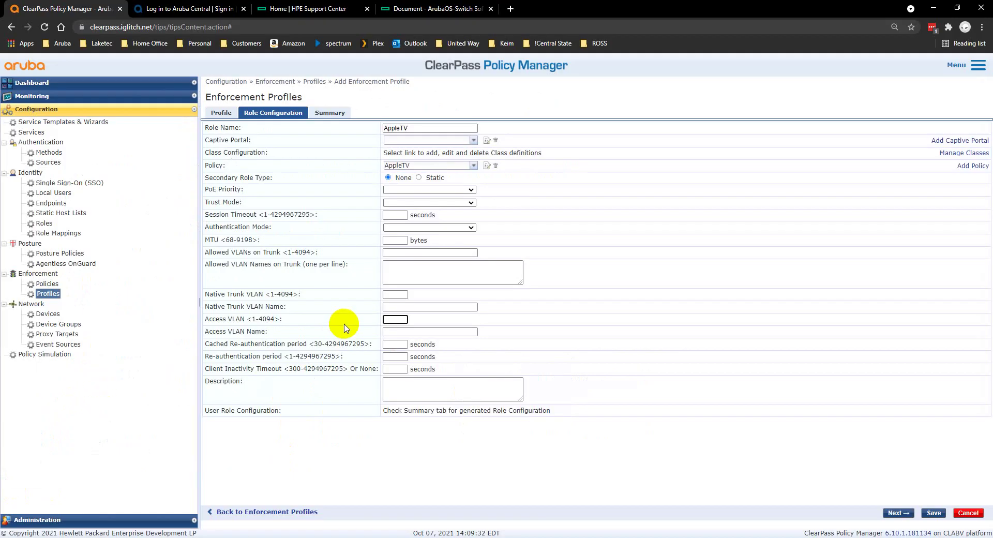
key(alt+Tab)
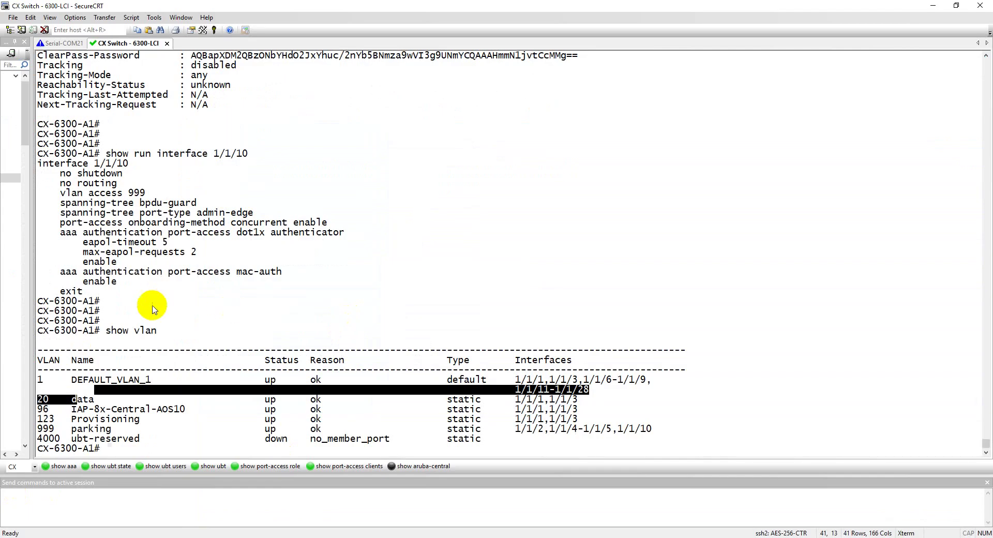
scroll(171, 285, up, 1)
drag(156, 226, 110, 224)
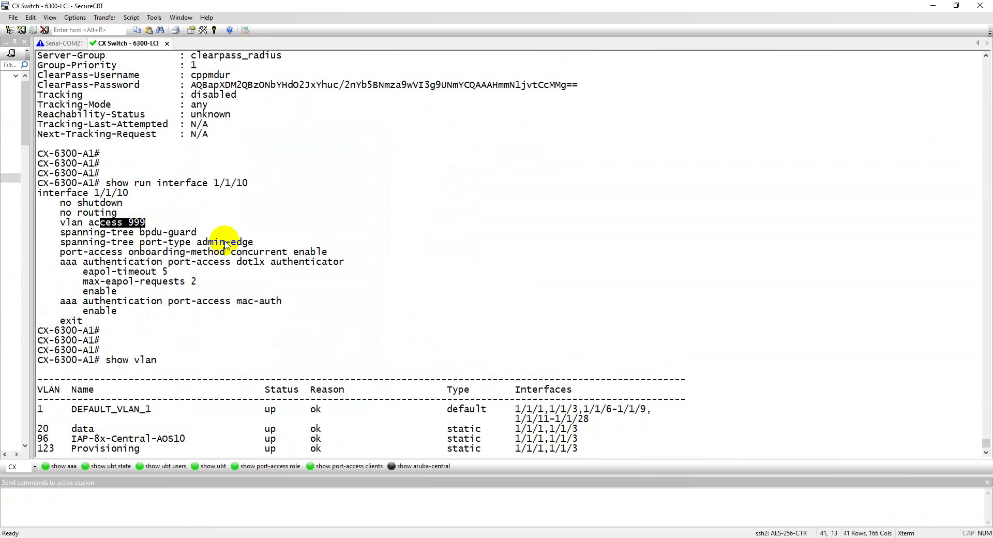
scroll(225, 214, down, 1)
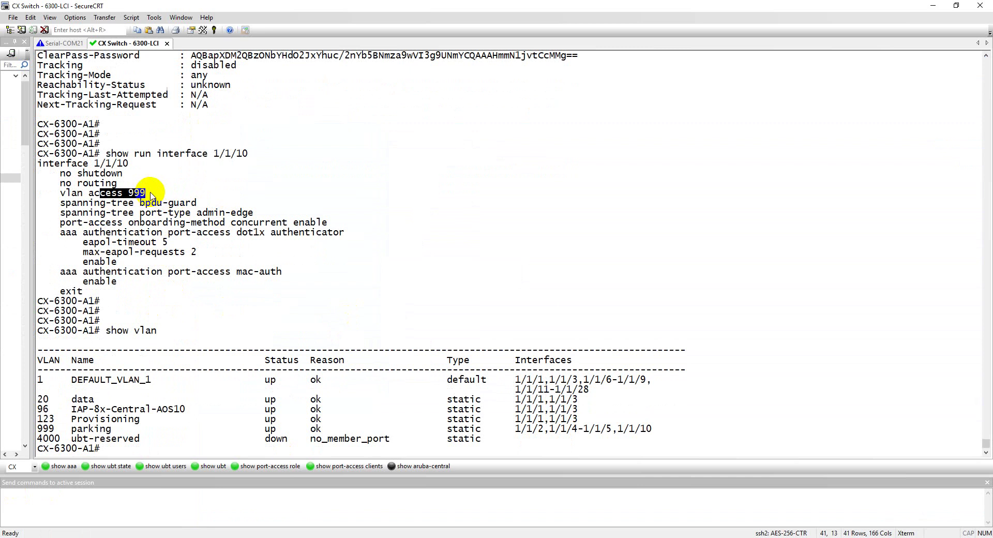
Return to ClearPass, set the role's access VLAN to 20, save the enforcement profile, and select AppleTV-CX in the profile list
key(alt+Tab)
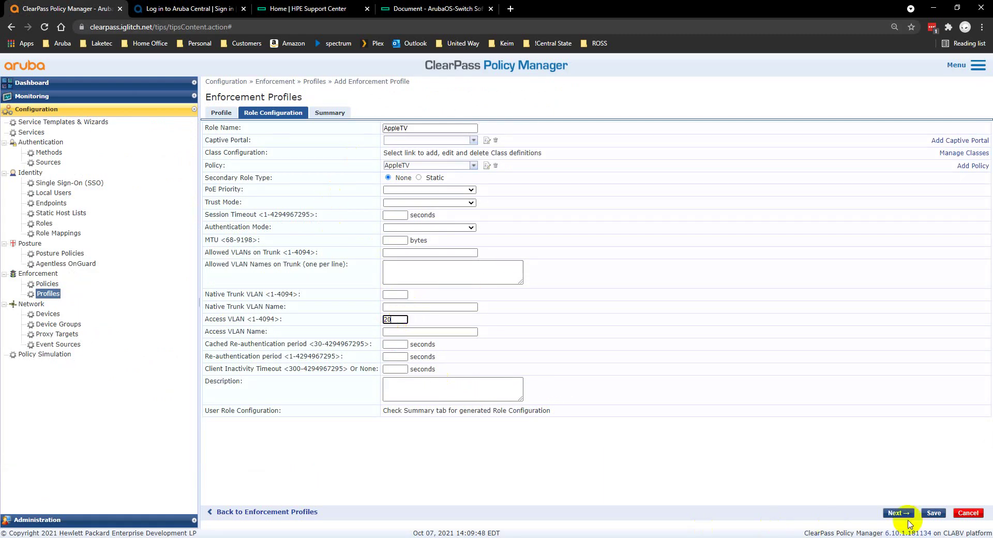
click(933, 512)
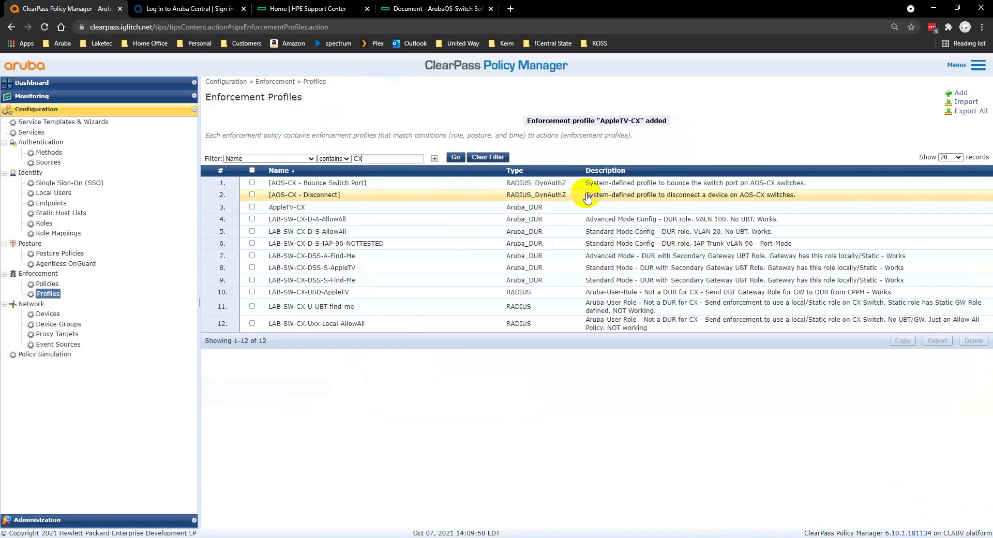
click(252, 206)
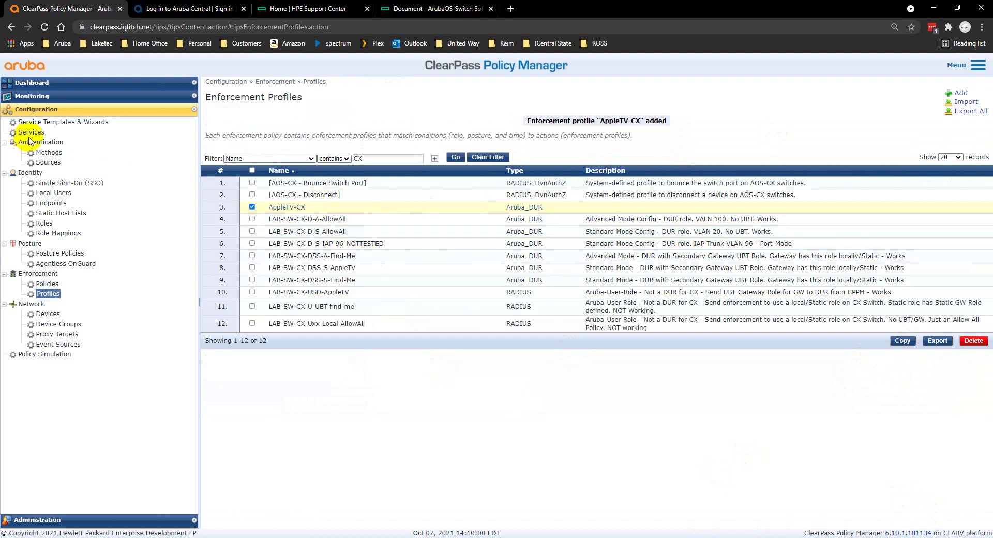
Open the service Aruba MAC Auth Wired - CX Switch a10 and review its role mapping and enforcement rules
click(31, 132)
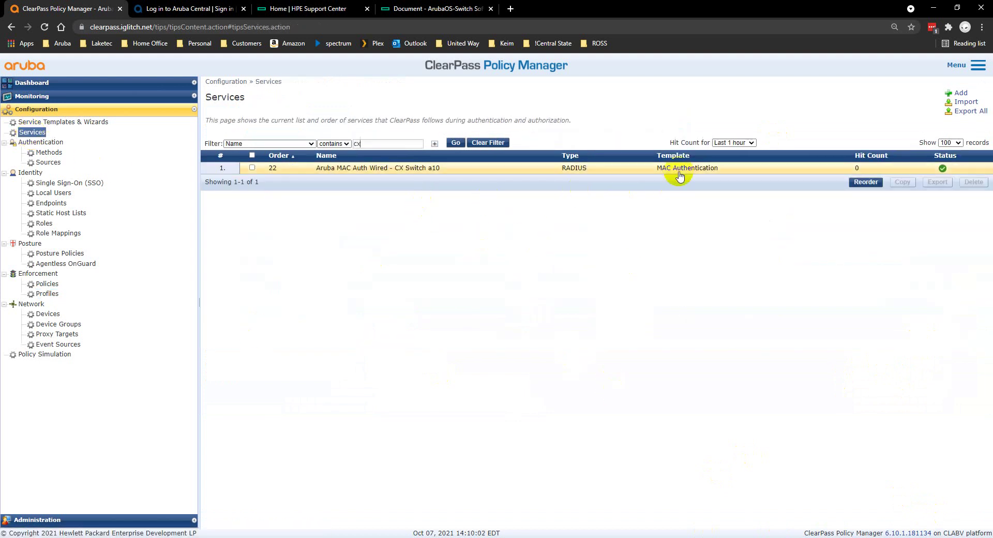
click(385, 170)
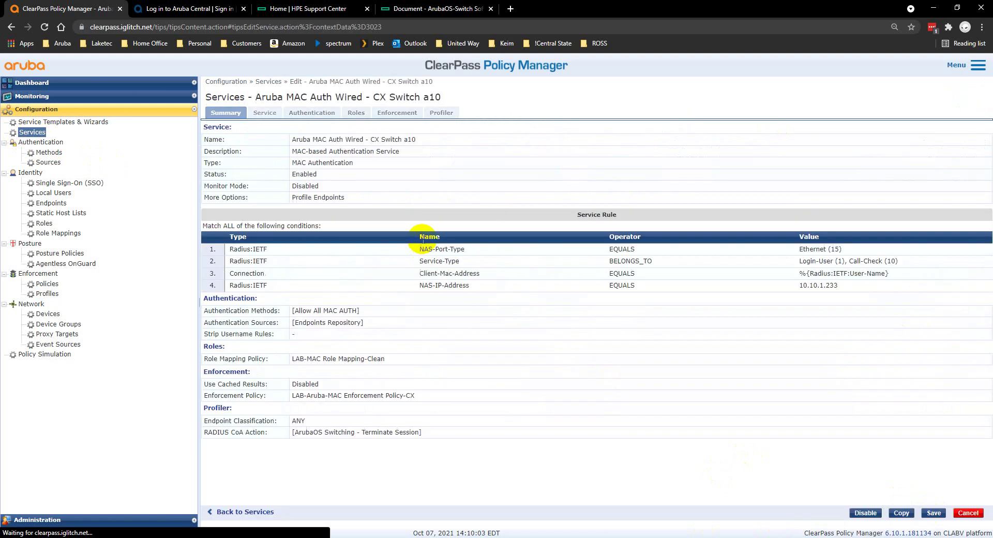
click(360, 113)
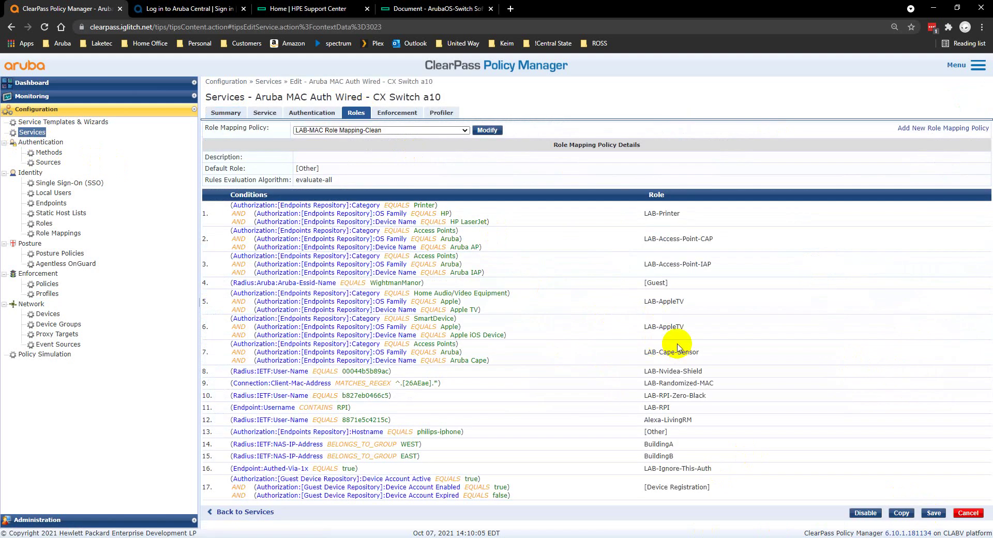
click(397, 112)
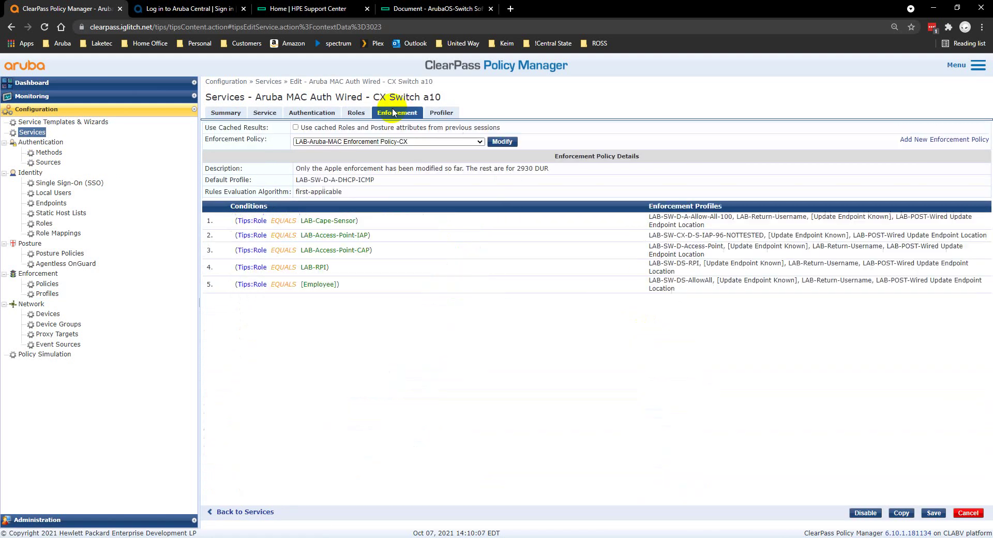
Start a new rule in LAB-Aruba-MAC Enforcement Policy-CX with the condition Tips Role EQUALS LAB-AppleTV
click(500, 142)
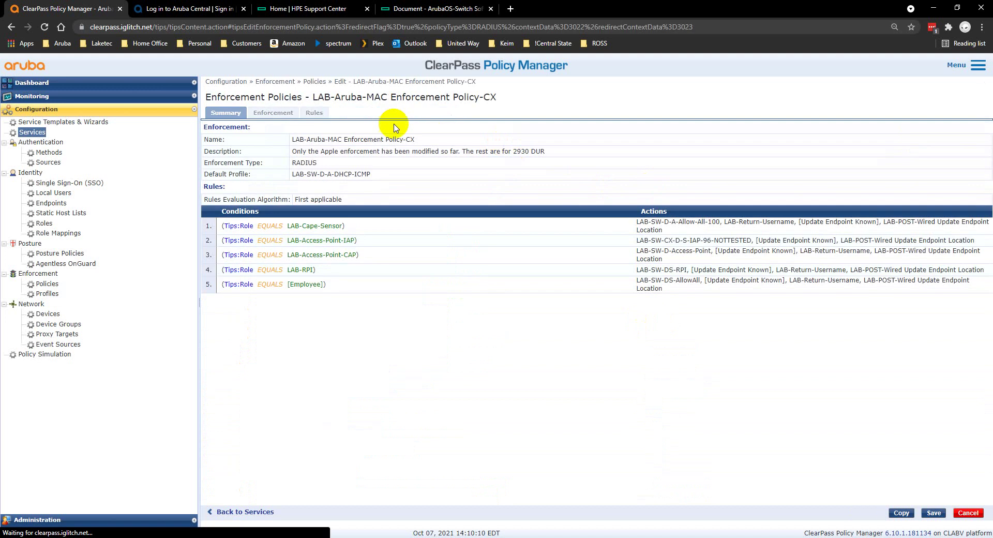
click(313, 113)
click(717, 244)
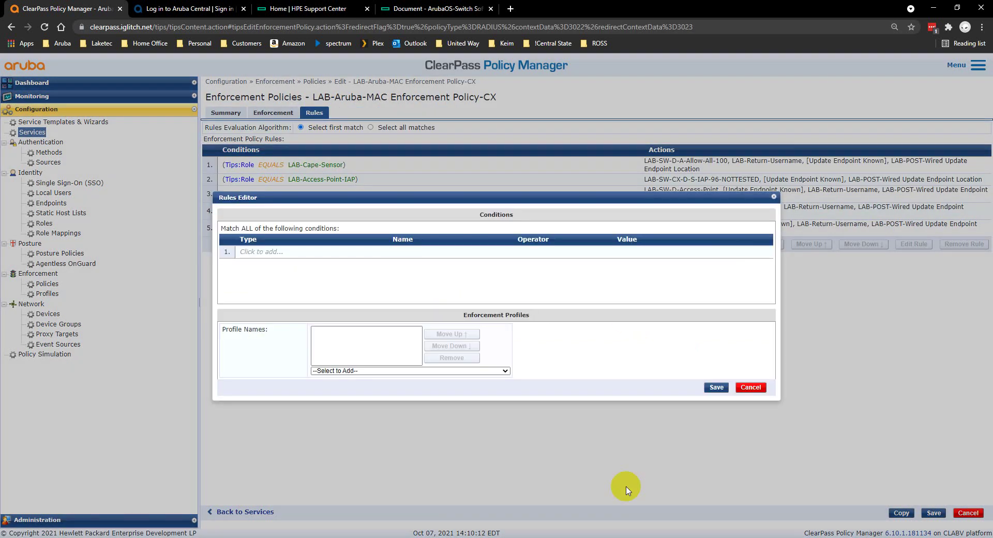
click(263, 252)
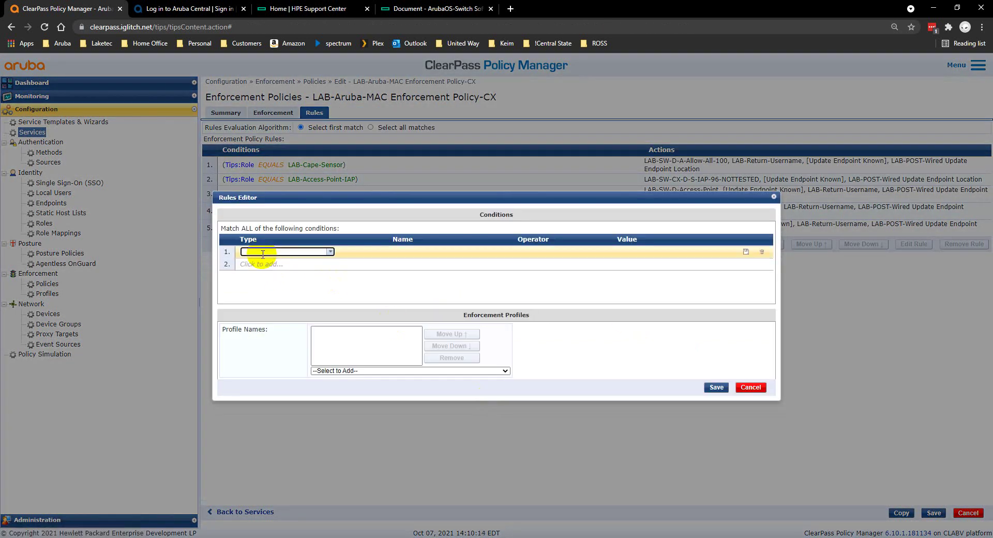
key(t)
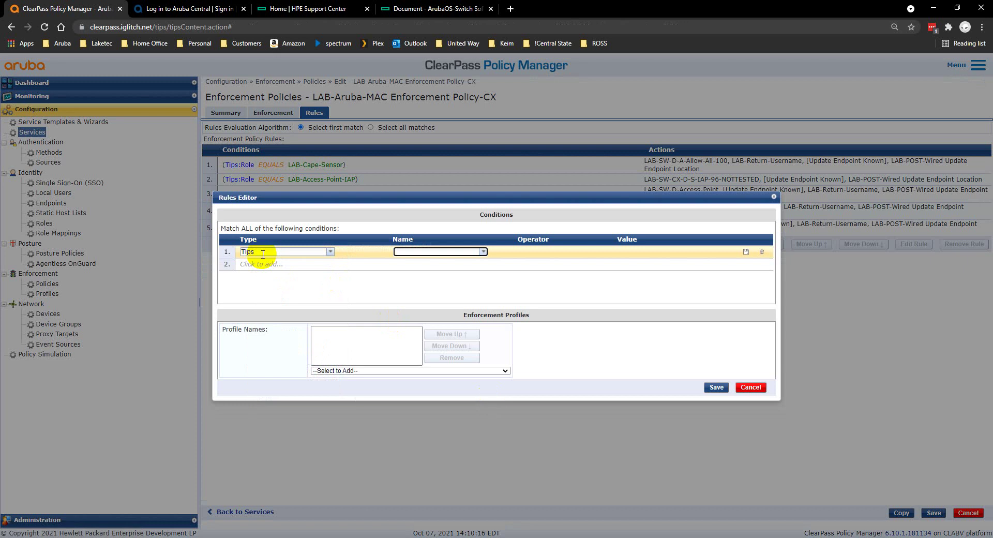
text(role)
key(Tab)
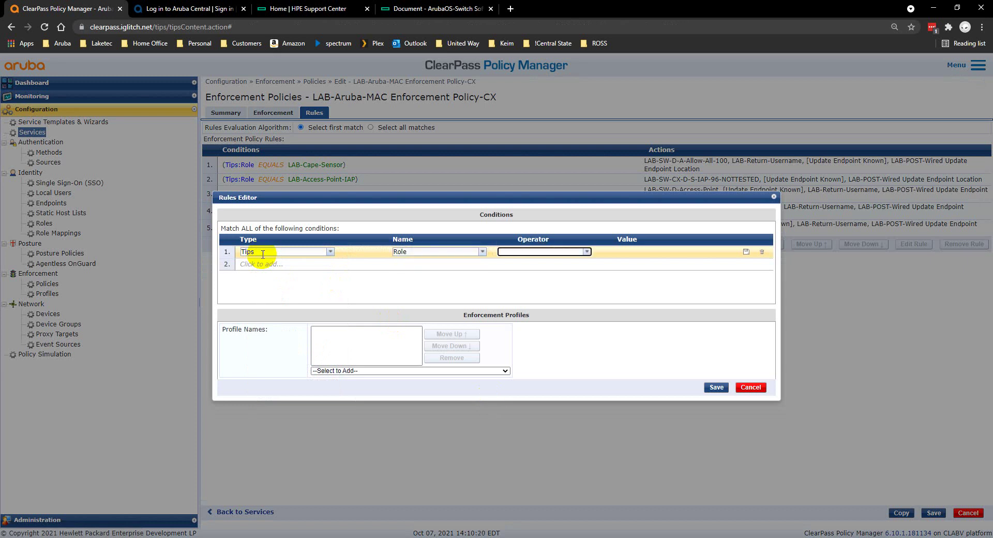
text(eq)
key(Tab)
text(A)
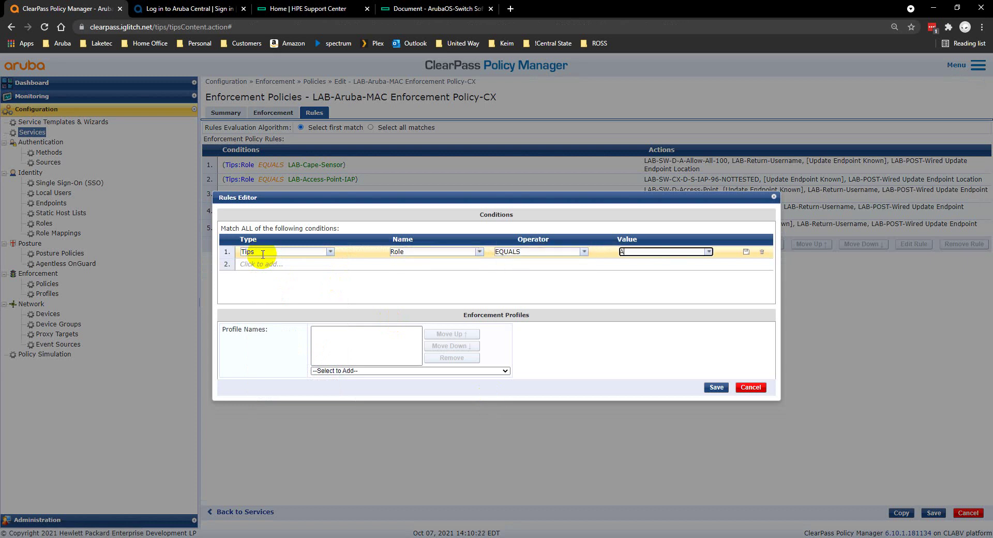
text(ppl)
click(647, 261)
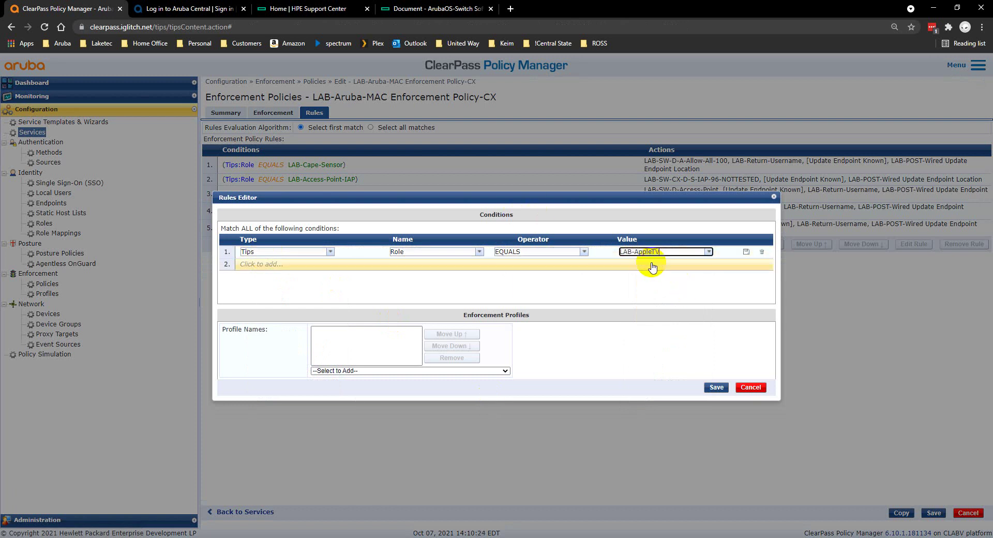
Assign the [RADIUS] AppleTV-CX enforcement profile to the new rule and save the rule
click(505, 371)
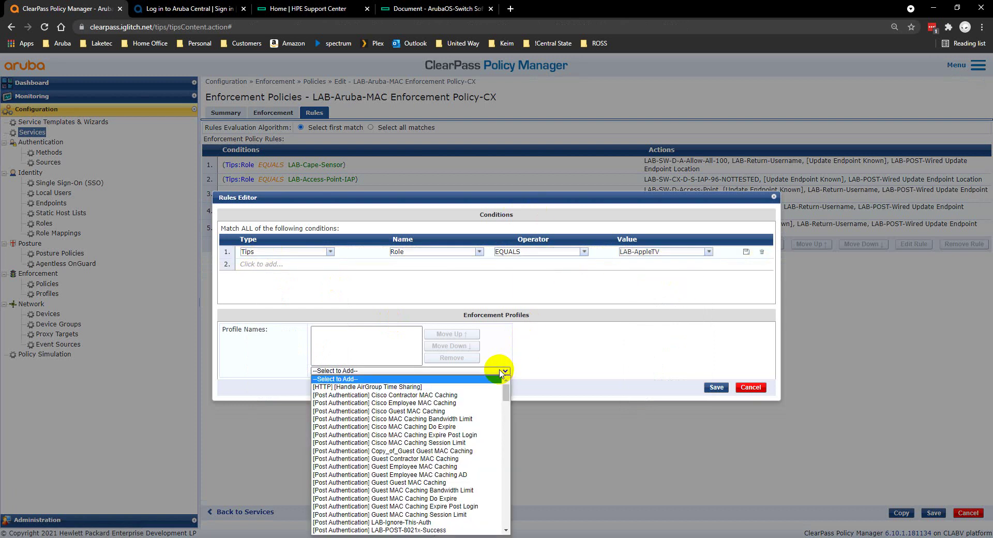
drag(506, 389, 508, 409)
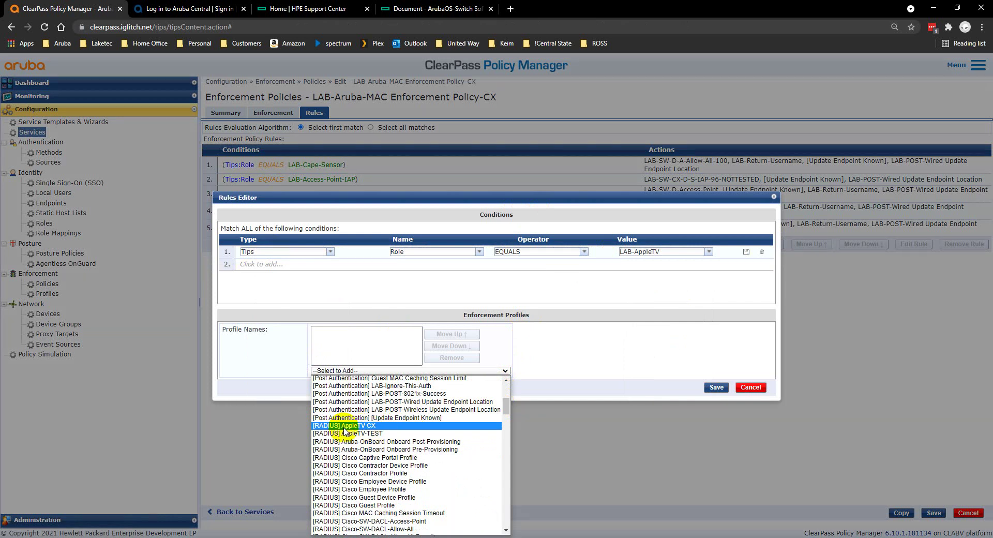
click(362, 426)
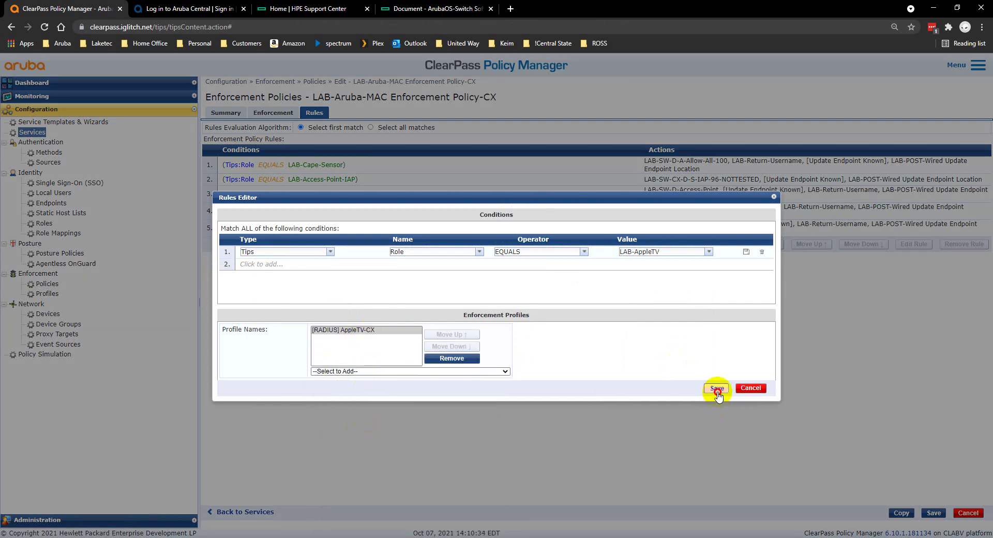
click(718, 388)
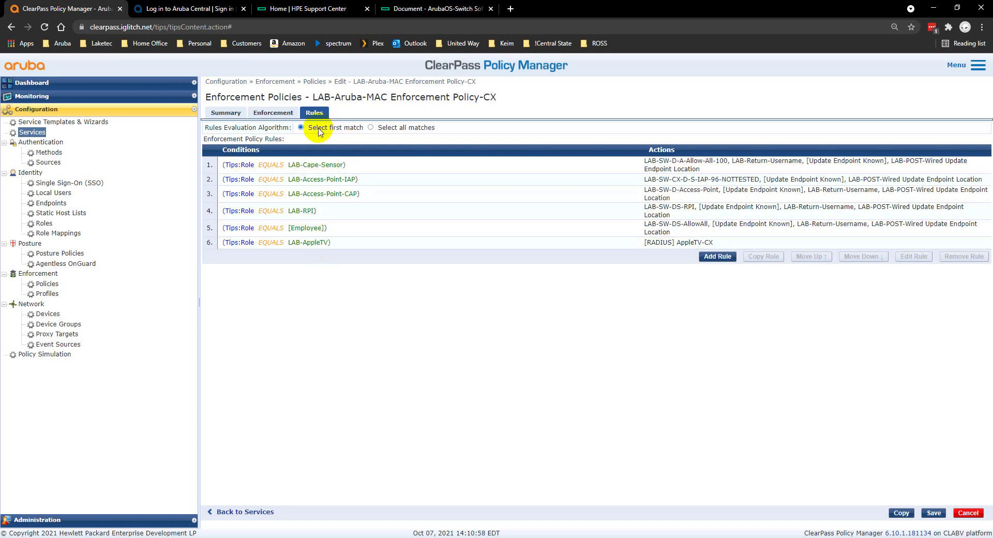
Save the enforcement policy and, after rechecking role mapping and enforcement, the Aruba MAC Auth Wired - CX Switch a10 service
drag(318, 128, 357, 130)
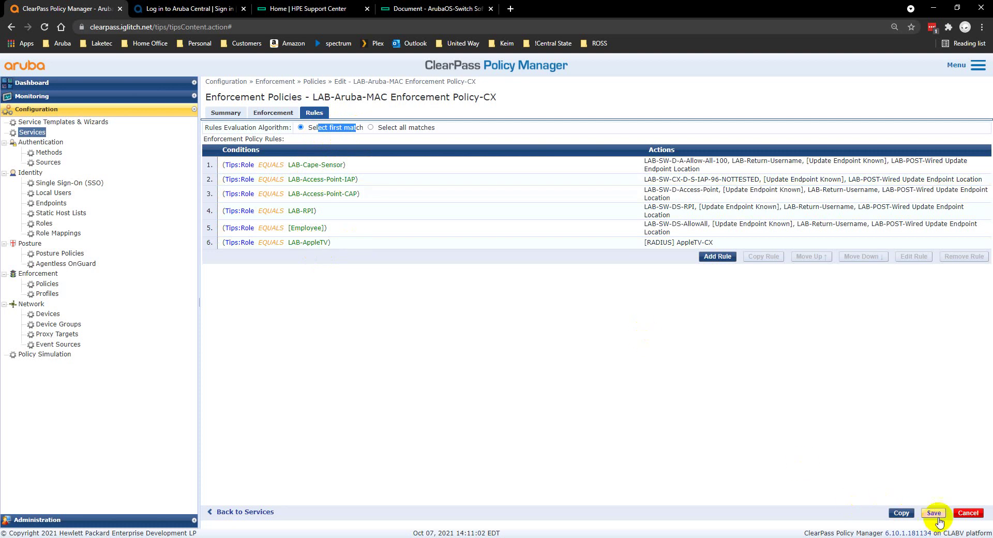
click(934, 513)
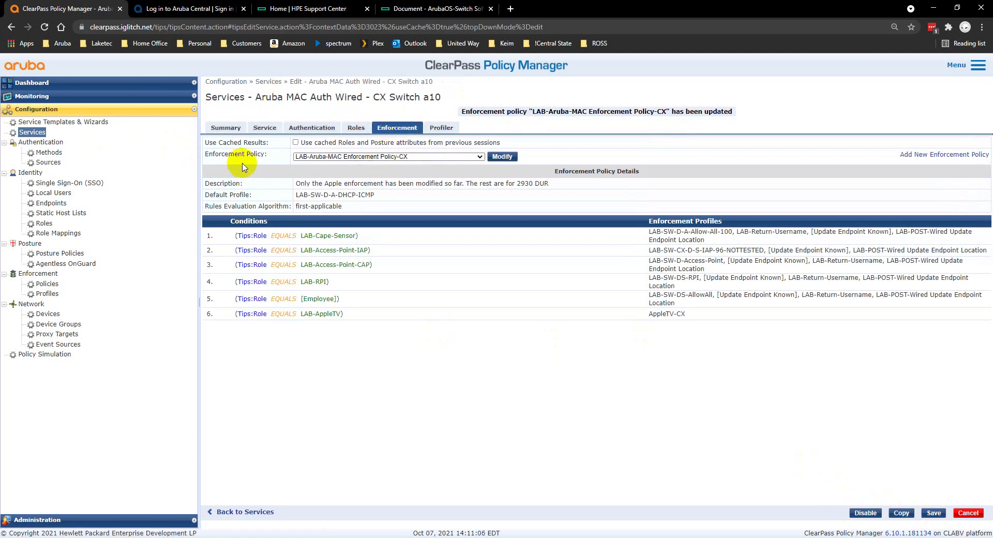
click(360, 129)
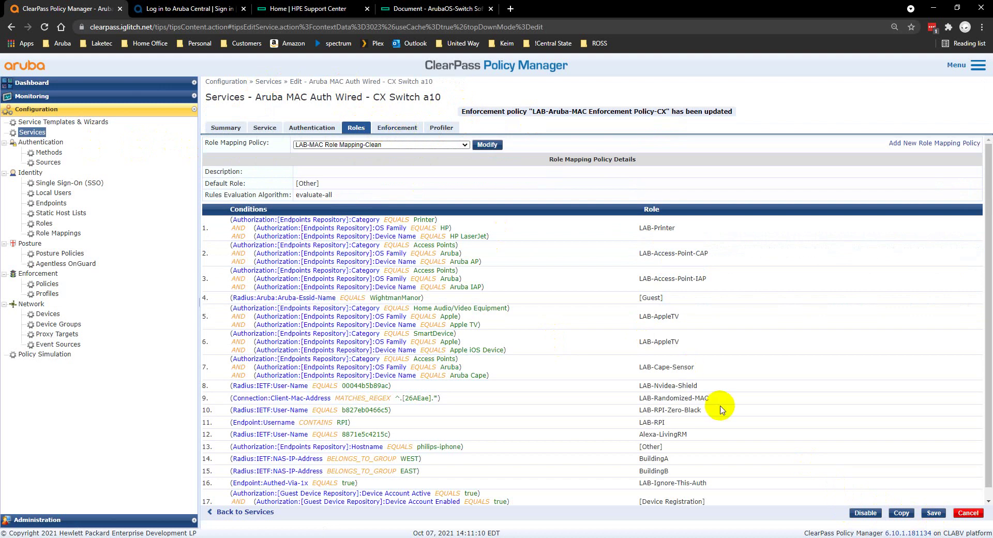
click(406, 127)
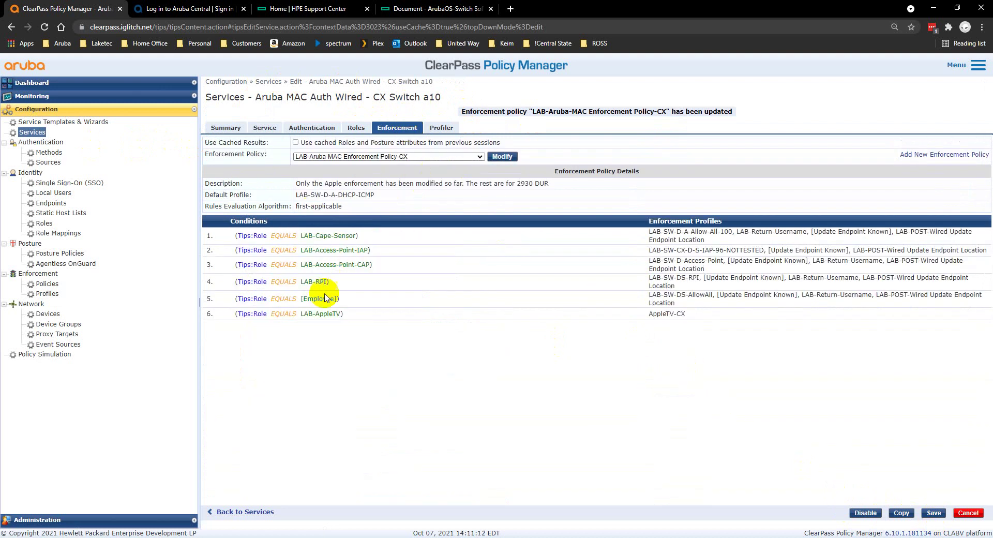
click(933, 512)
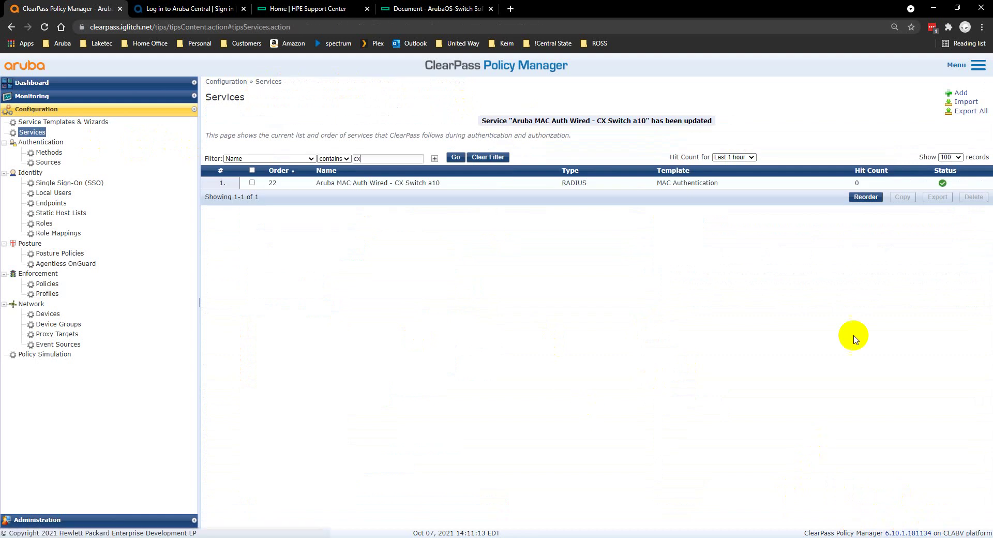
Switch to SecureCRT and enter configuration mode on the CX-6300-A1 switch with conf t
key(alt+Tab)
click(854, 338)
key(Return)
key(Return)
key(Return)
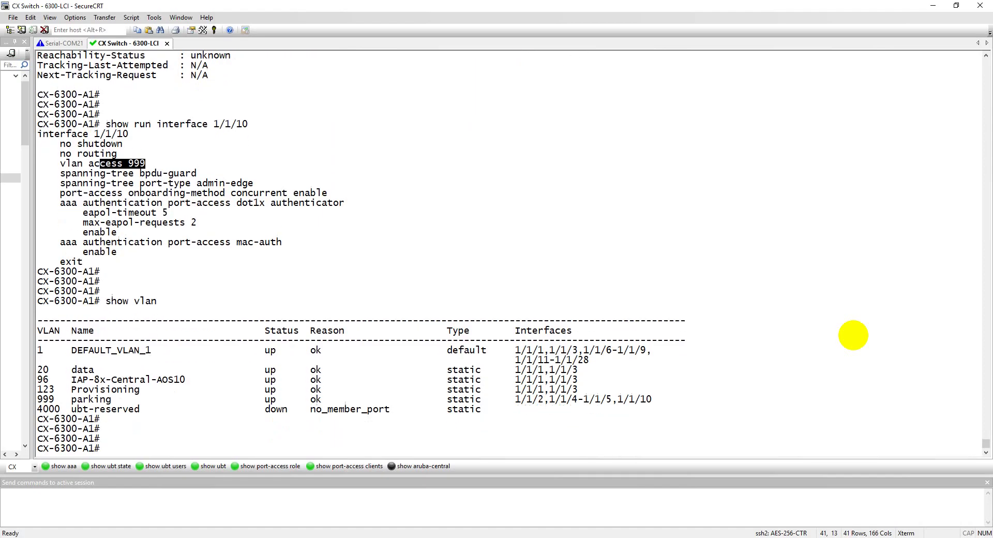
text(conf t)
key(Return)
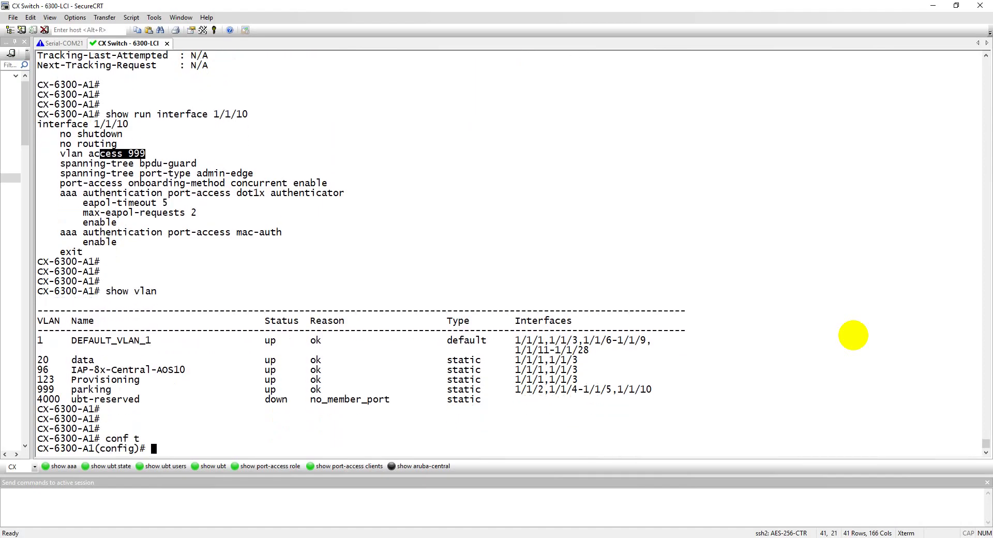
Switch to ClearPass and open the 13:59:02 Aruba MAC Auth Wired - CX Switch a10 request in Access Tracker
key(alt+Tab)
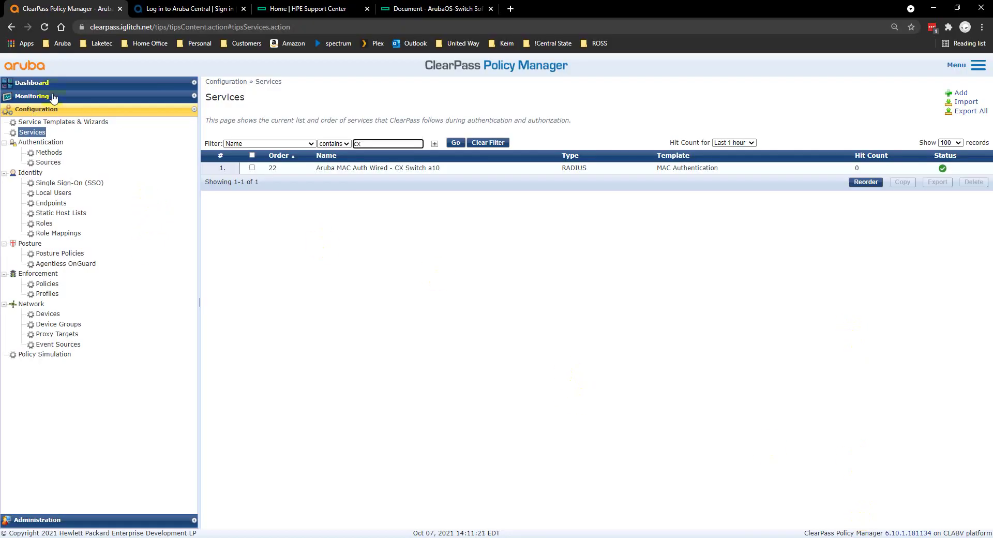
click(51, 97)
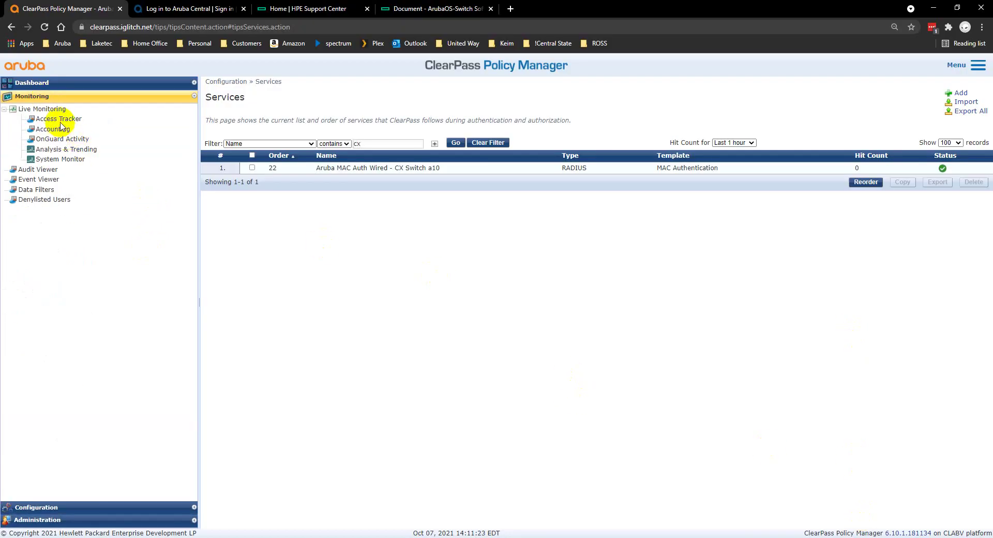
click(59, 120)
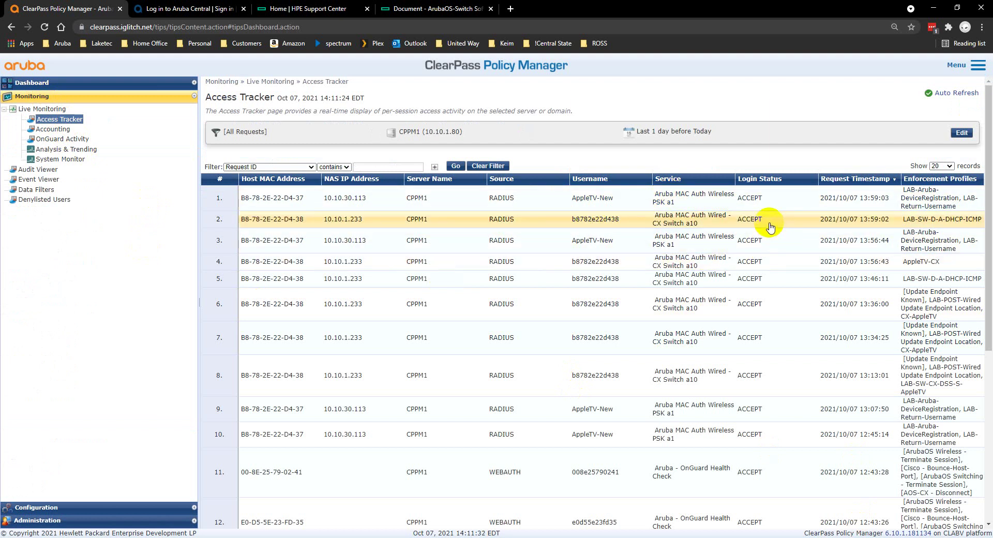
click(771, 226)
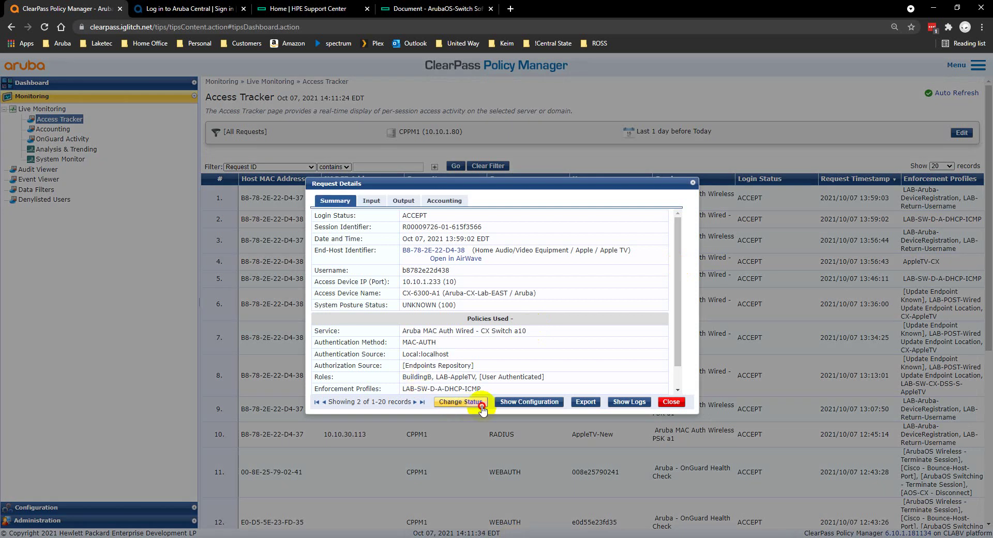
Change the session's status with the RADIUS Dynamic Authorization type [AOS-CX - Disconnect] and close the request details
click(480, 405)
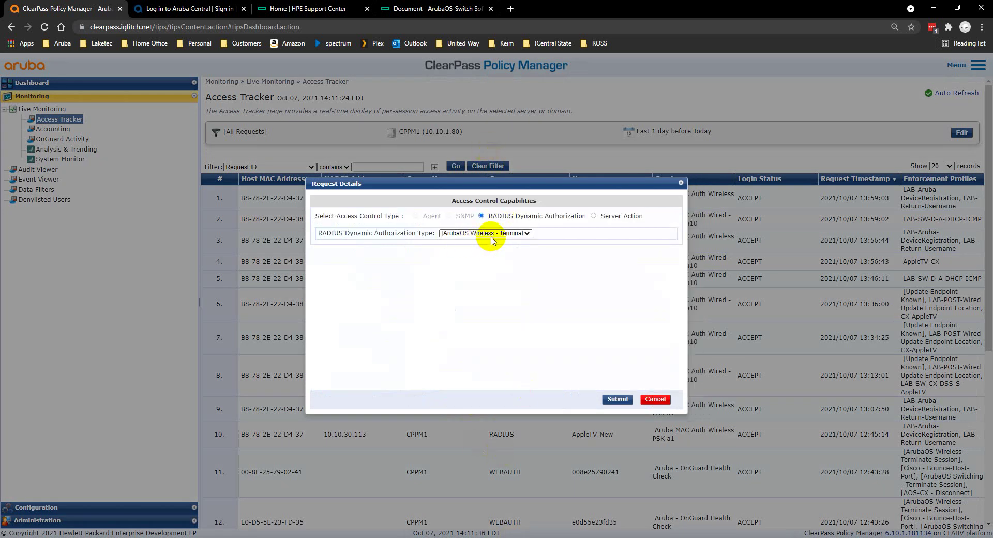
click(491, 239)
click(457, 267)
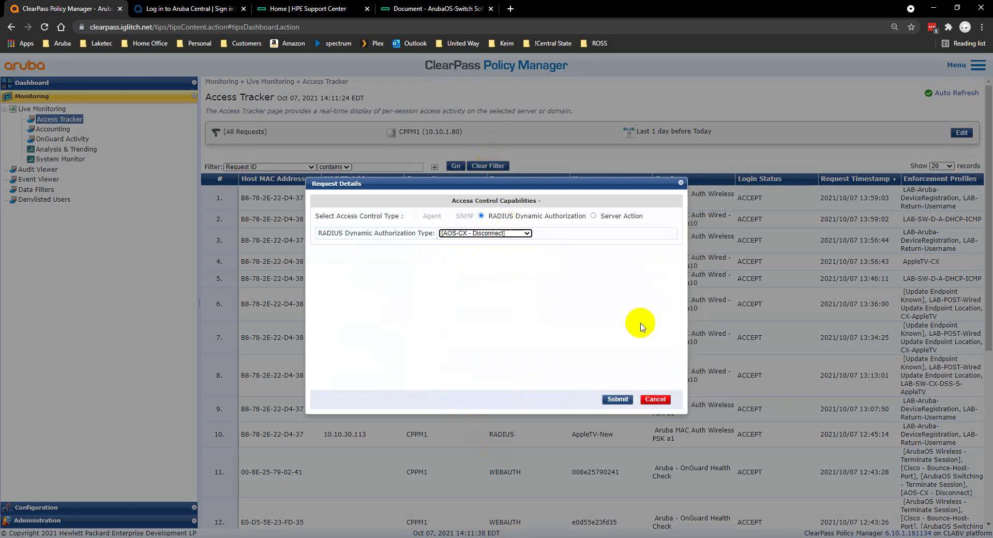
click(618, 399)
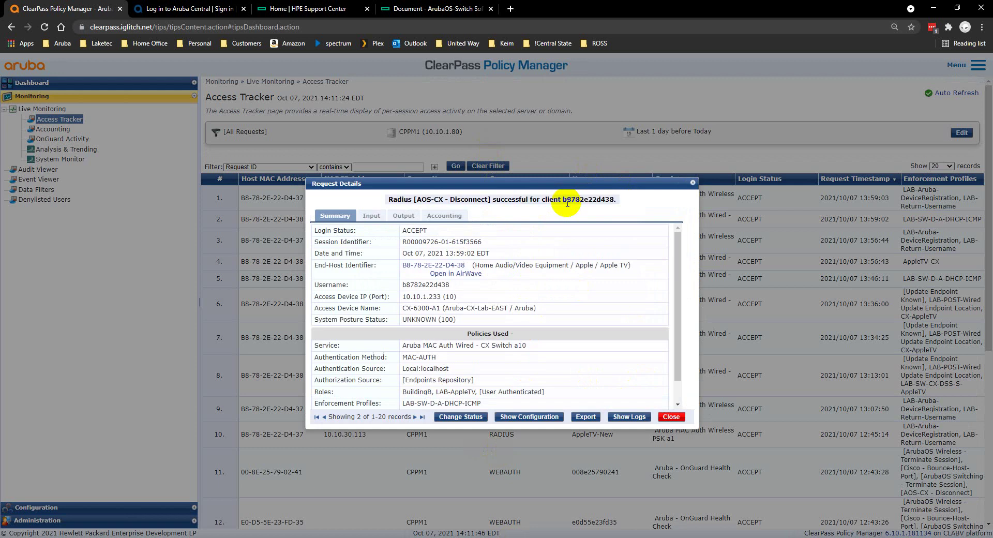
drag(540, 200, 493, 202)
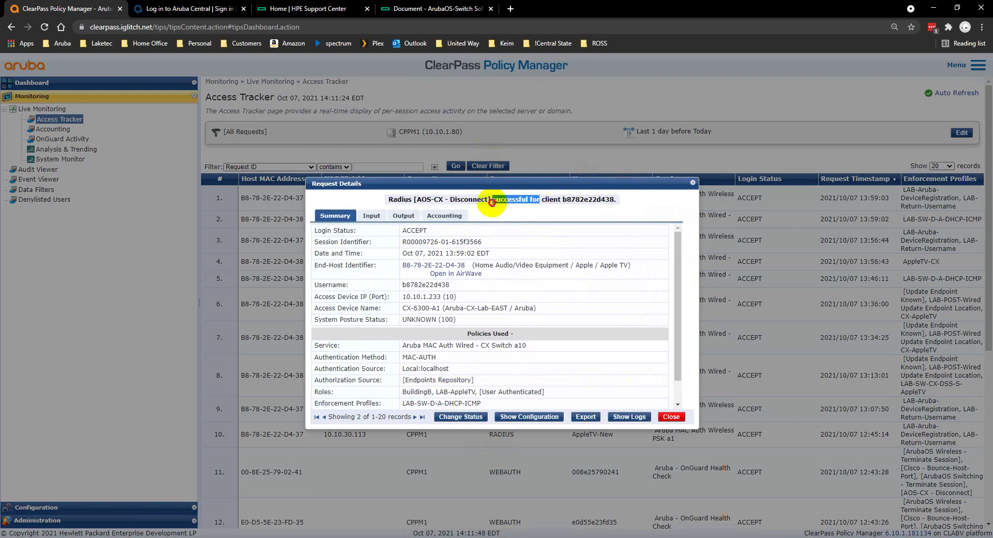
click(671, 417)
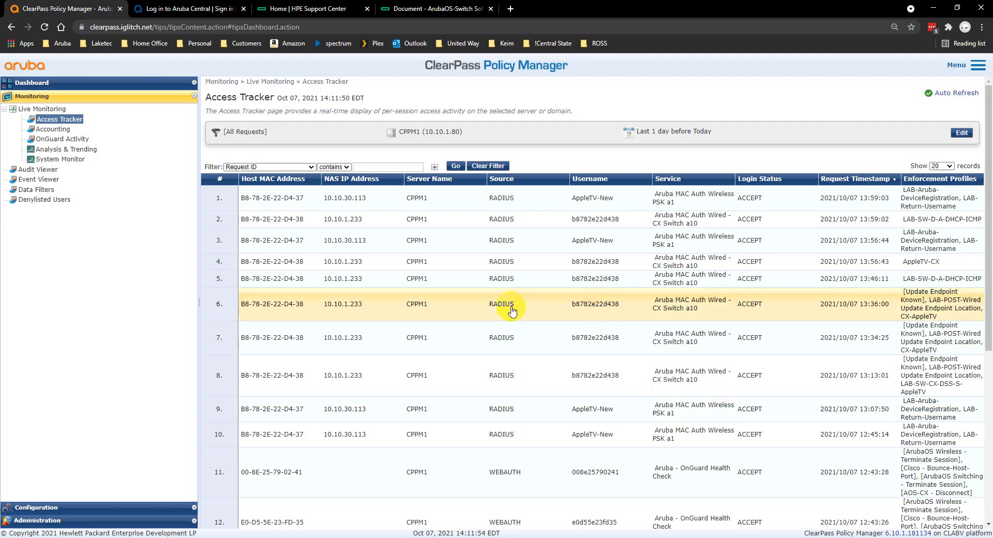
Refresh Access Tracker until the new wired CX switch request appears and examine its roles and enforcement profile
click(455, 167)
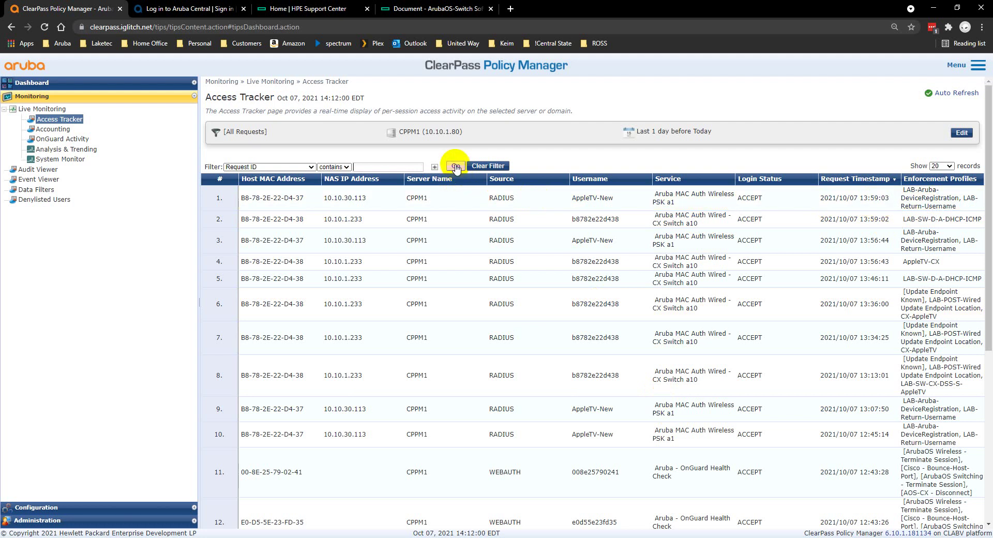
click(457, 166)
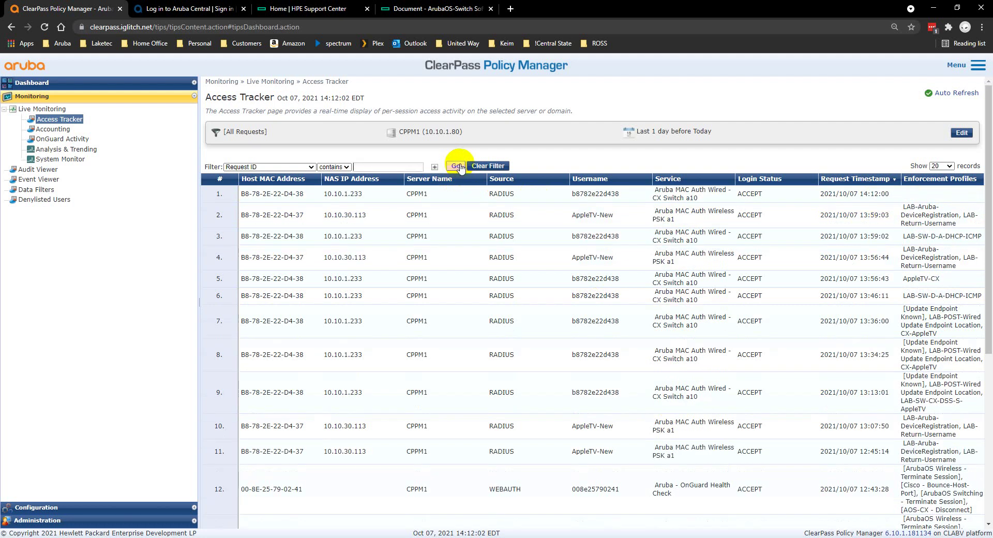
click(458, 166)
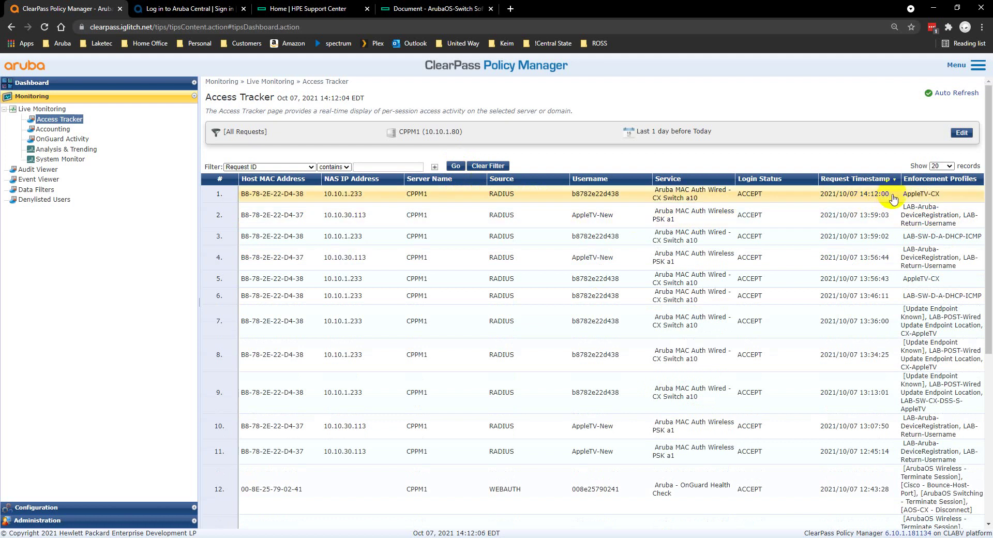
click(893, 197)
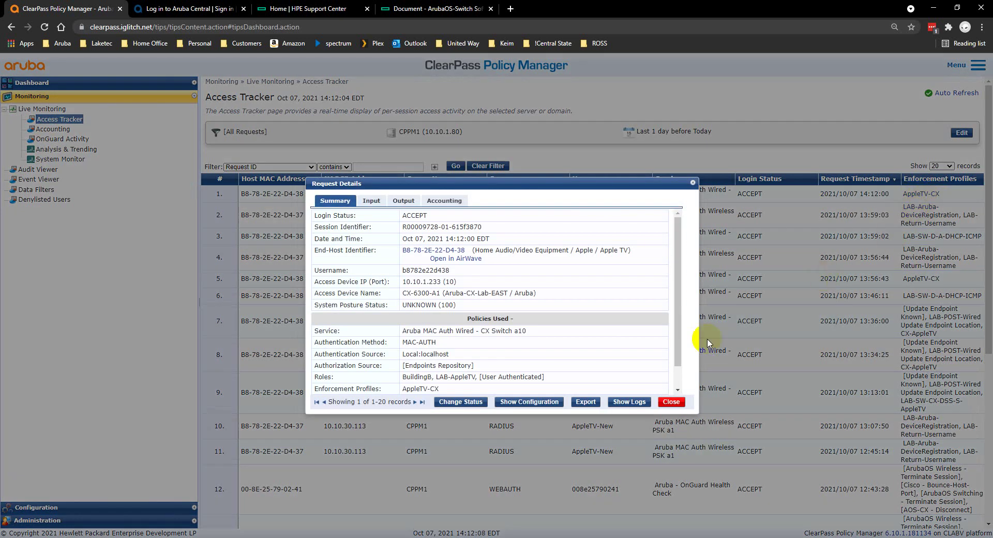
scroll(518, 367, down, 1)
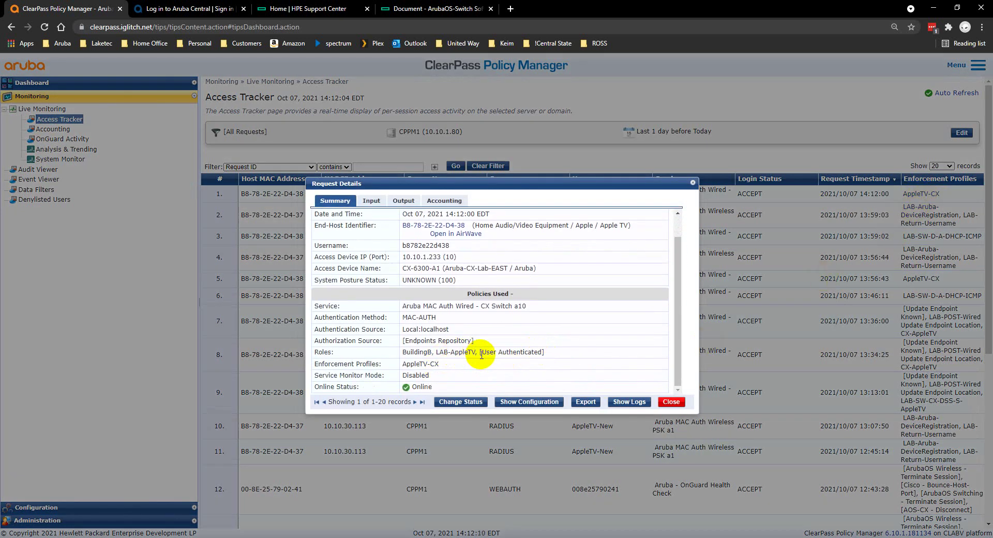
drag(476, 353, 402, 353)
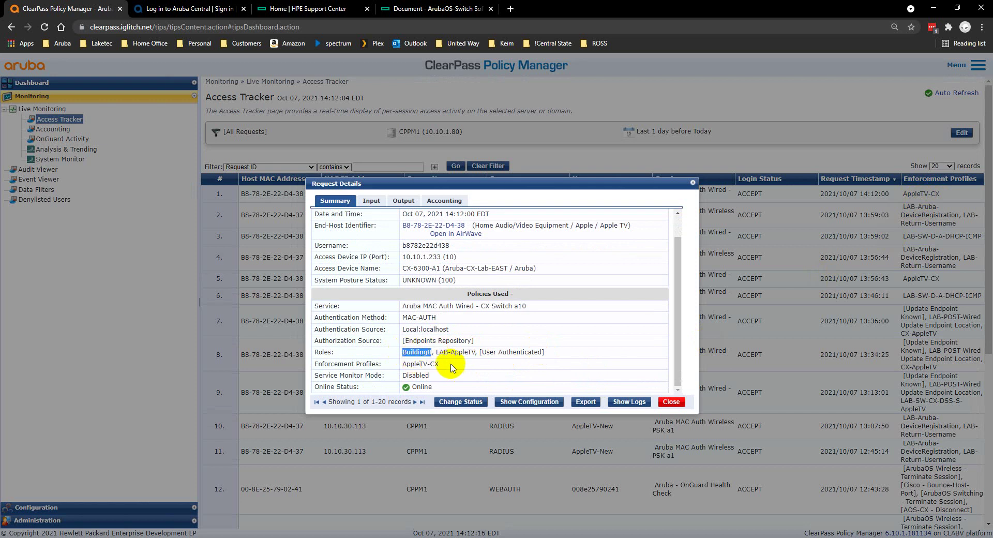
drag(438, 364, 390, 365)
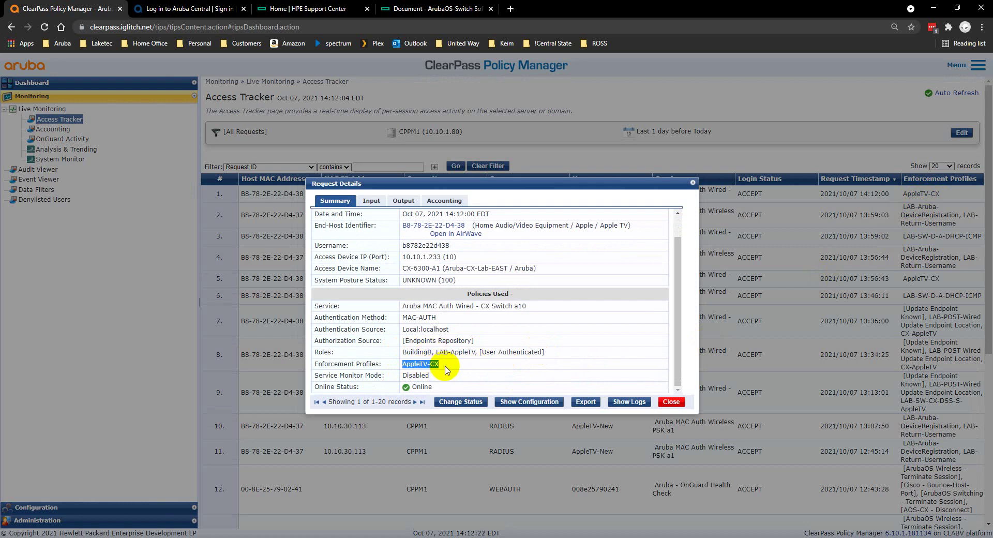
Switch to SecureCRT and run show port-access clients on the CX switch
key(alt+Tab)
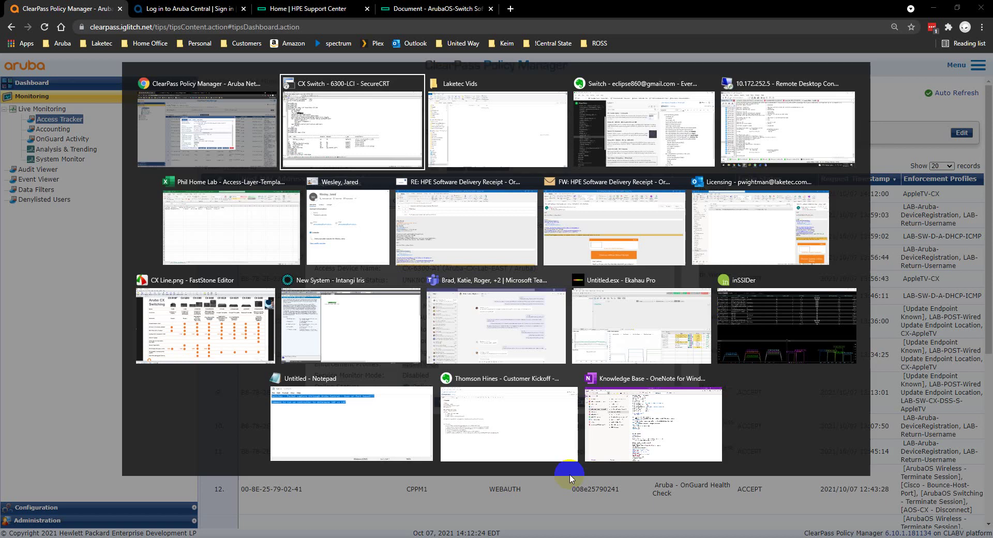
key(Return)
key(Return)
key(Return)
key(Return)
key(Return)
text(show)
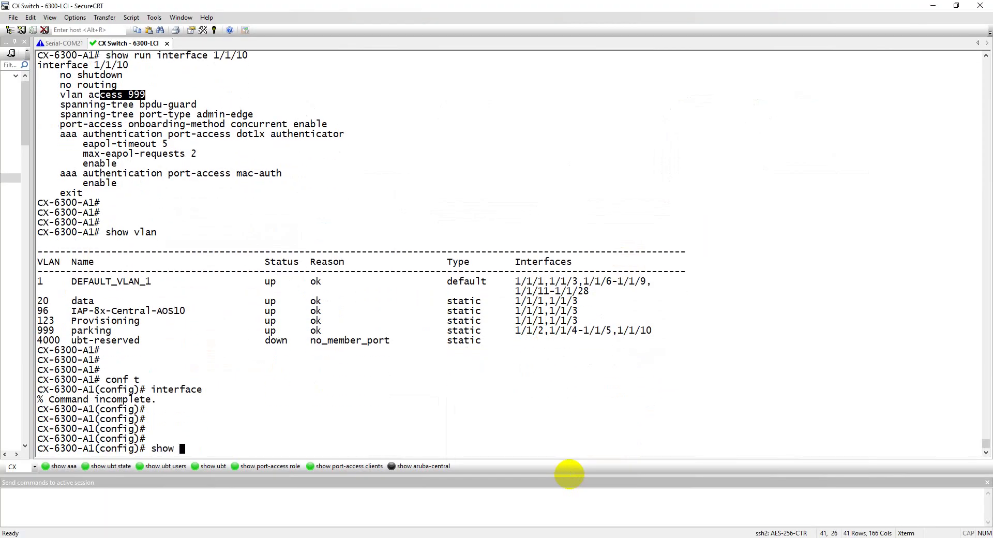
text( port-access clients)
key(Return)
key(Return)
key(Return)
key(Return)
key(Return)
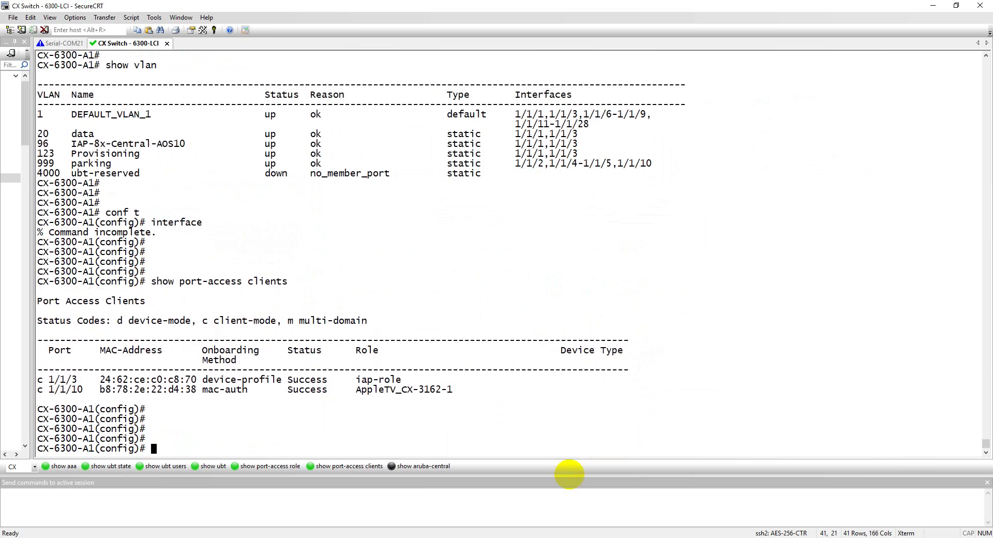
Run show port-access clients interface 1/1/10 detail and examine the downloaded role's access VLAN and policy
key(Up)
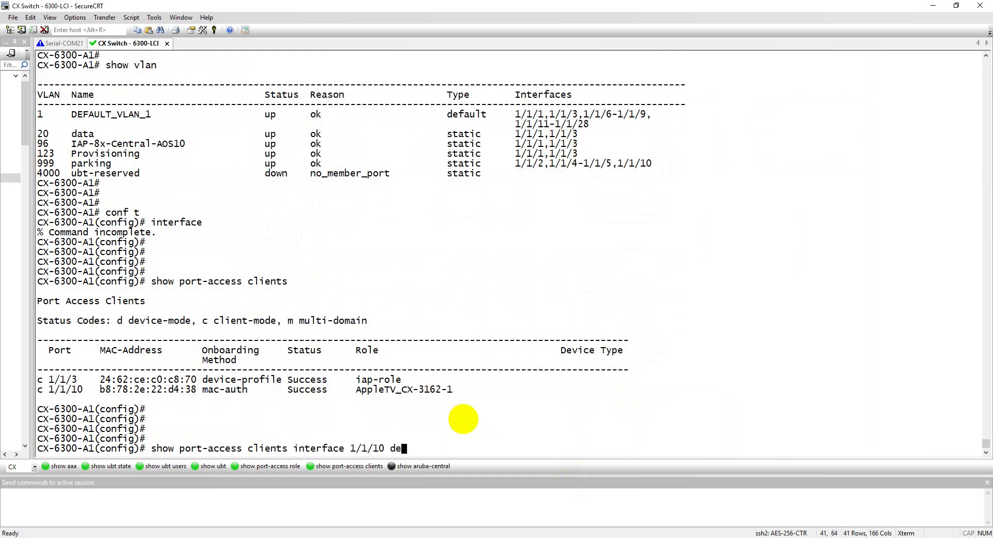
text(tail)
key(Return)
key(space)
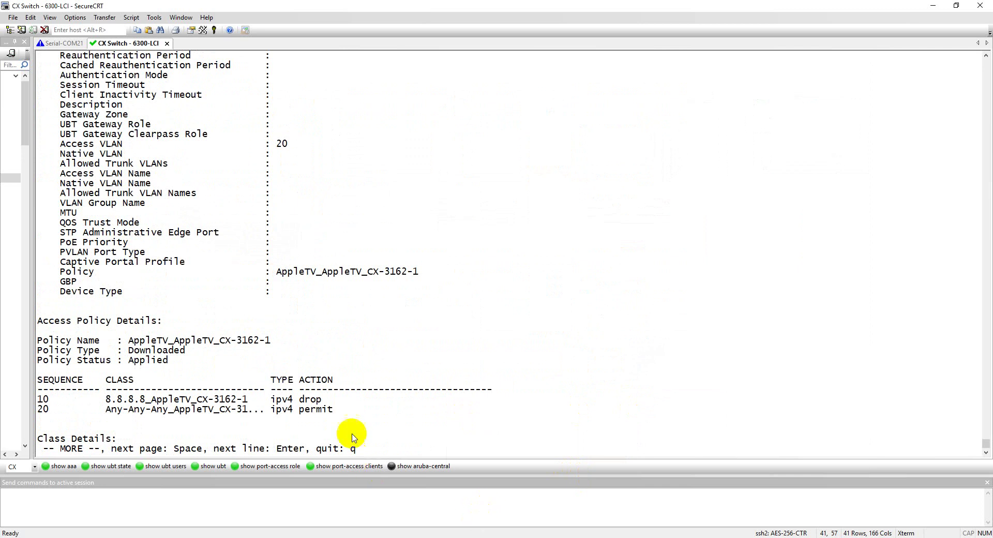
scroll(290, 284, up, 3)
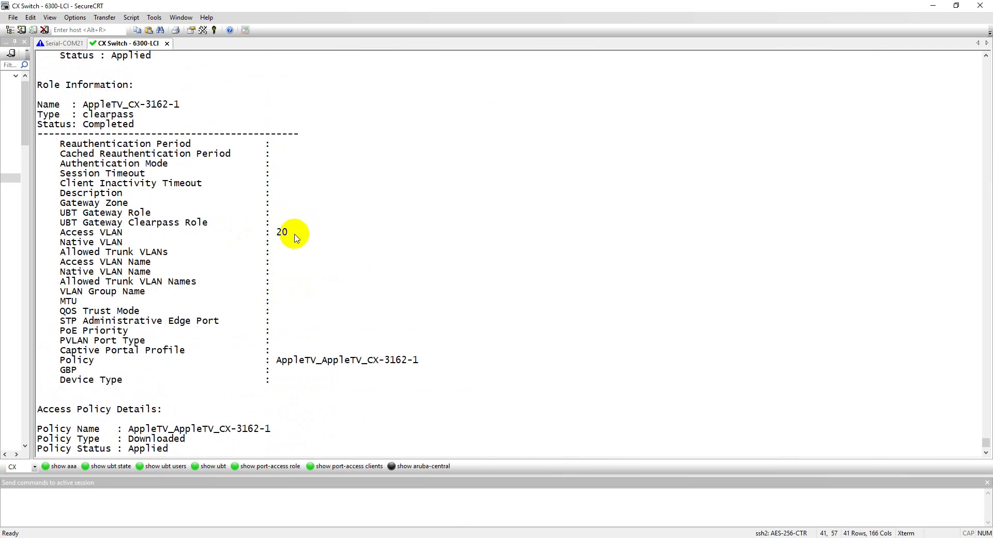
double_click(295, 235)
mouse_move(428, 359)
mouse_down()
mouse_move(266, 366)
mouse_move(405, 359)
mouse_move(384, 360)
mouse_move(434, 368)
mouse_up()
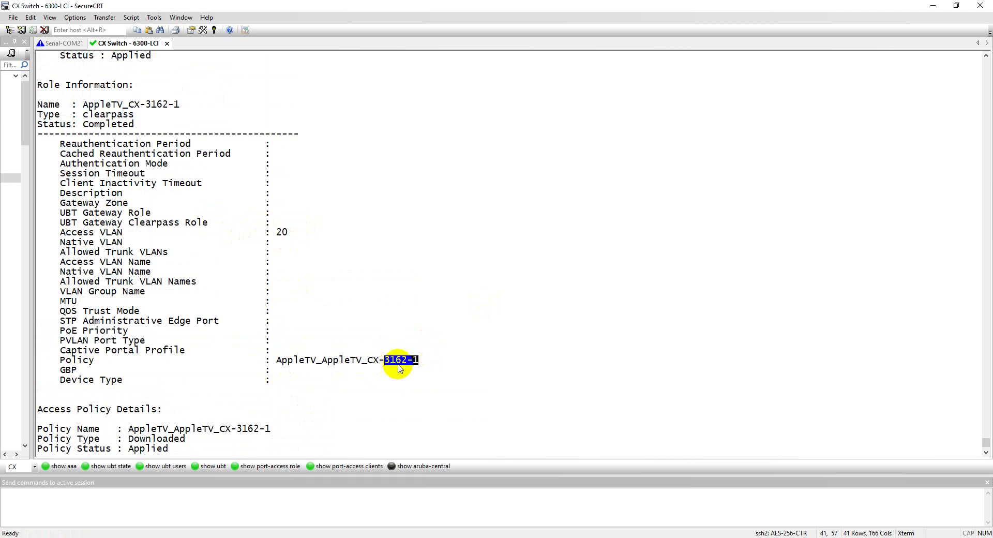
scroll(348, 419, down, 3)
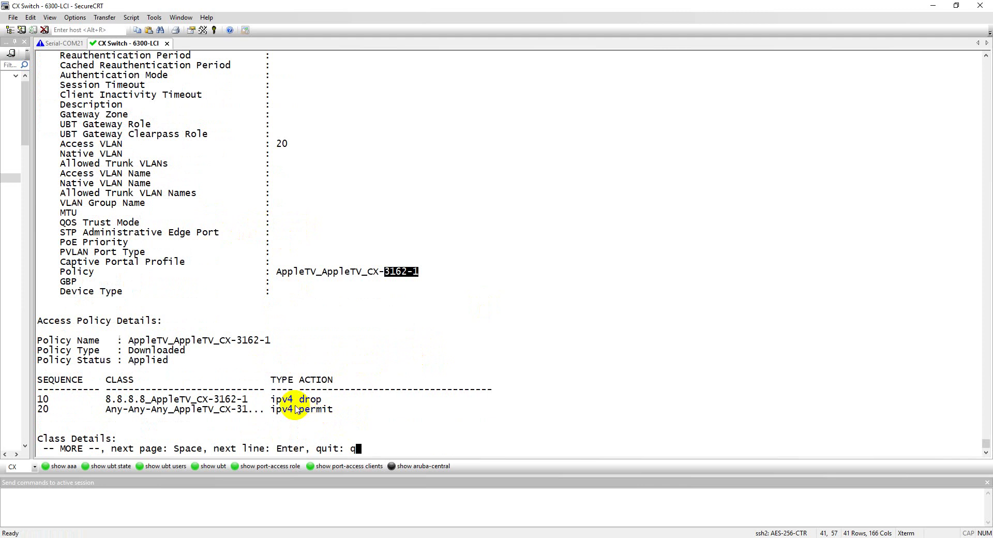
drag(392, 271, 406, 273)
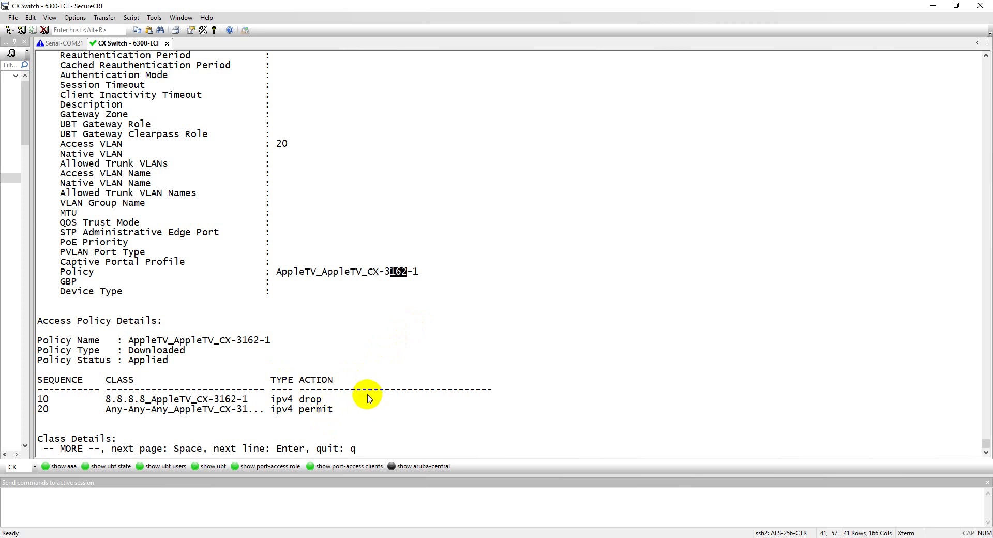
Page on to the class details of the downloaded policy and check the match entry for 8.8.8.8
key(space)
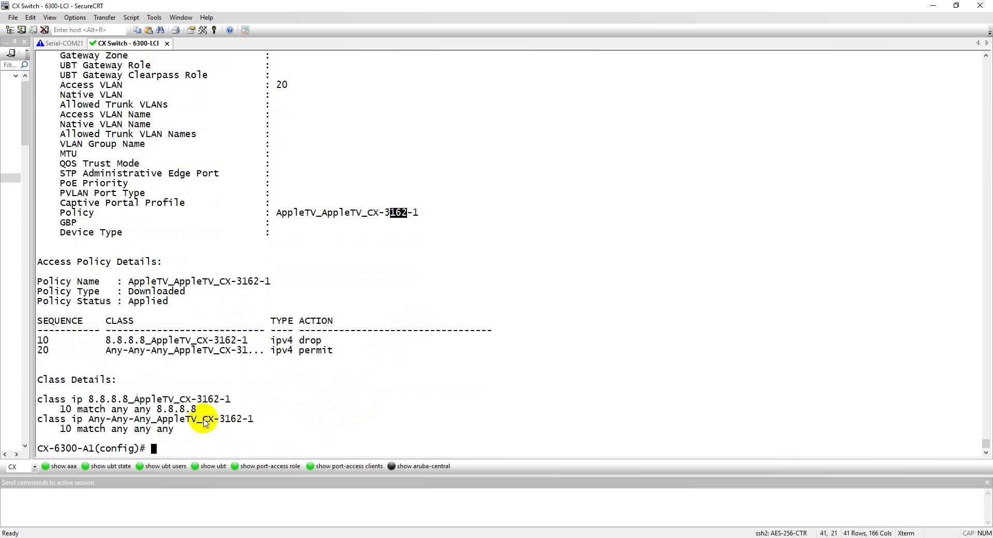
drag(196, 409, 161, 414)
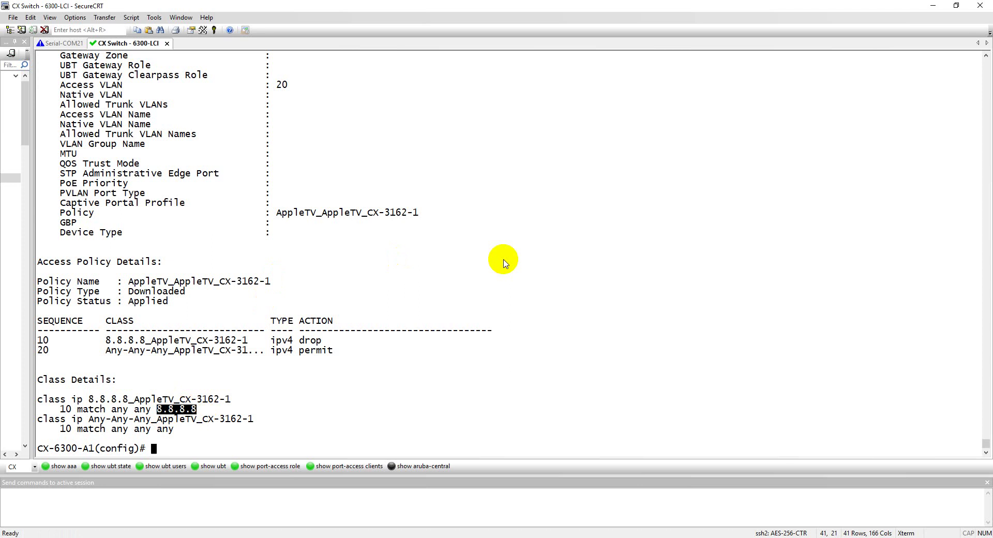
scroll(494, 279, up, 15)
scroll(494, 284, down, 15)
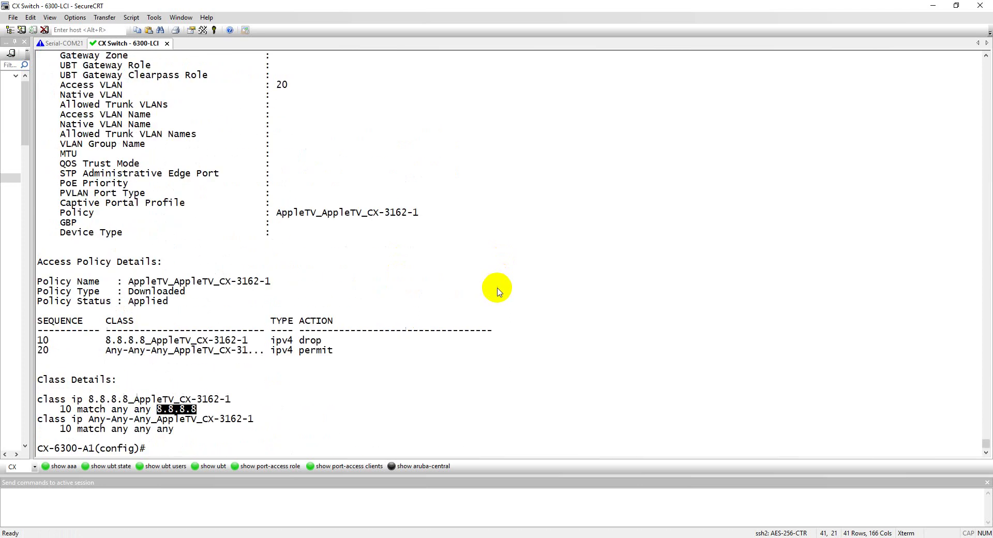
List the port-access clients again and check the onboarding method of the client on port 1/1/3
key(Return)
key(Return)
key(Return)
key(Return)
key(Return)
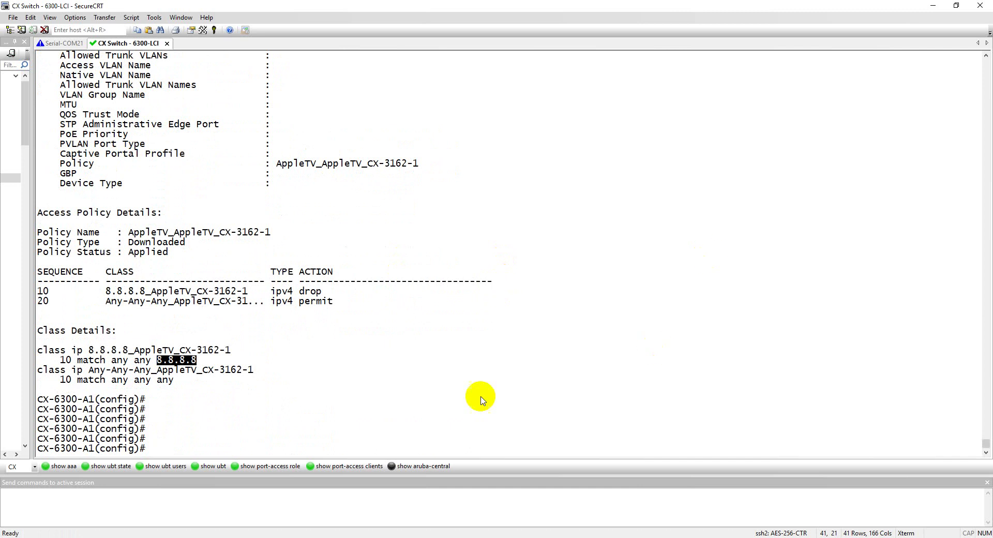
click(344, 465)
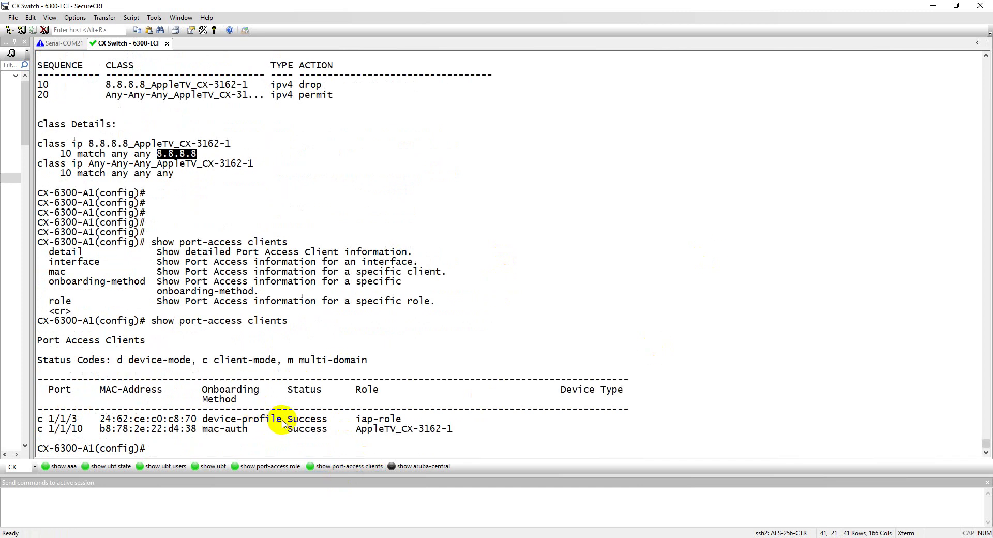
drag(281, 419, 197, 419)
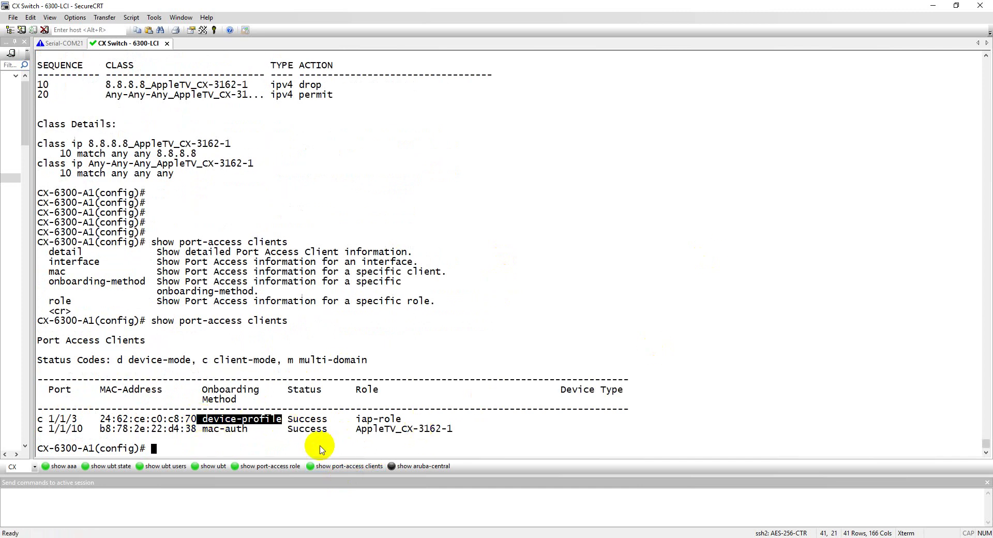
Show the switch's running configuration and page on to the port-access LLDP group, iap-role and device-profile sections
key(Return)
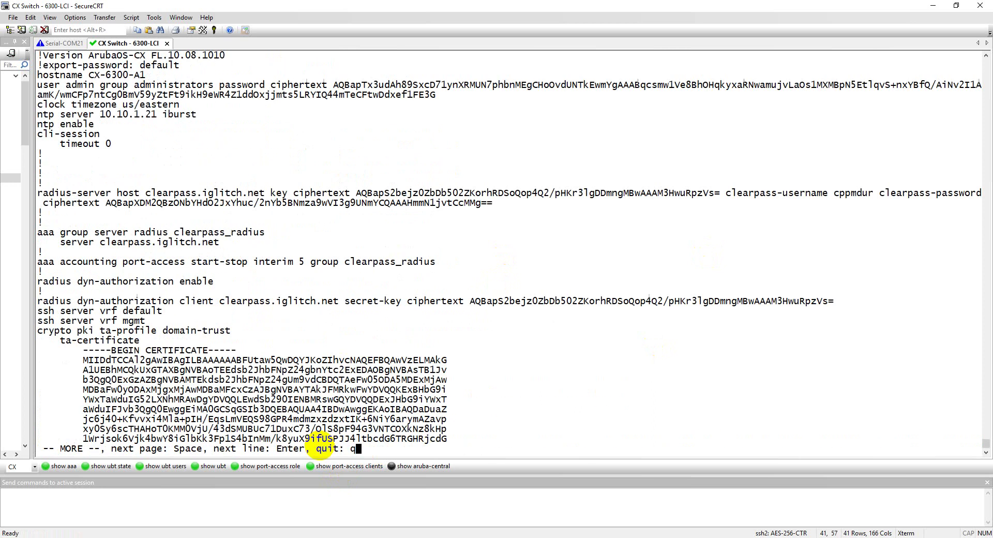
key(space)
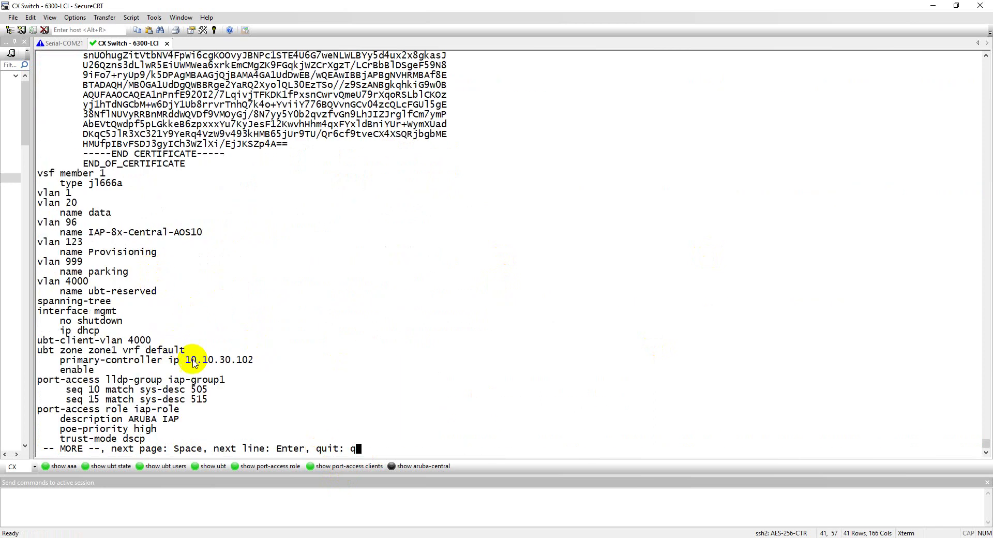
key(Return)
key(Return)
key(Return)
key(Return)
key(Return)
key(Return)
key(Return)
key(Return)
key(Return)
key(Return)
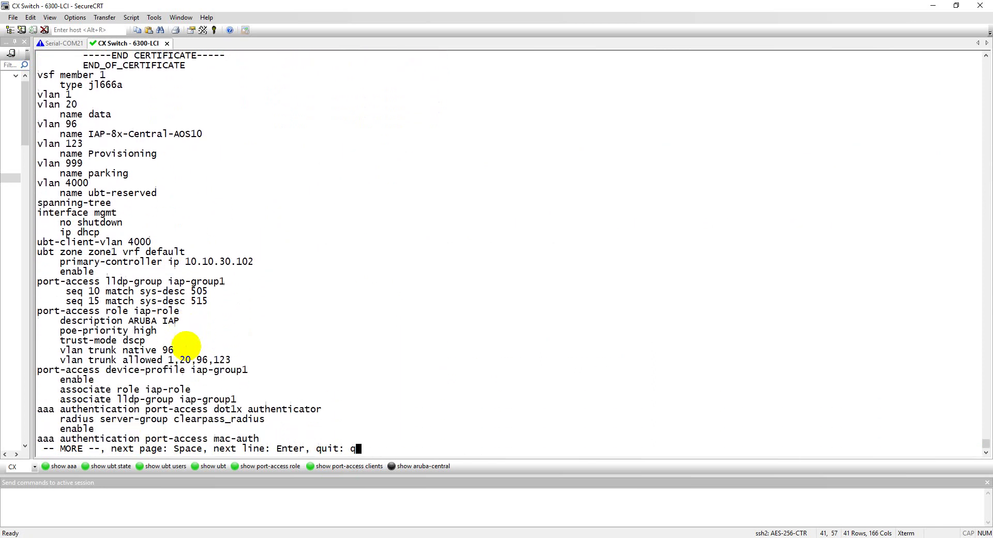
key(Return)
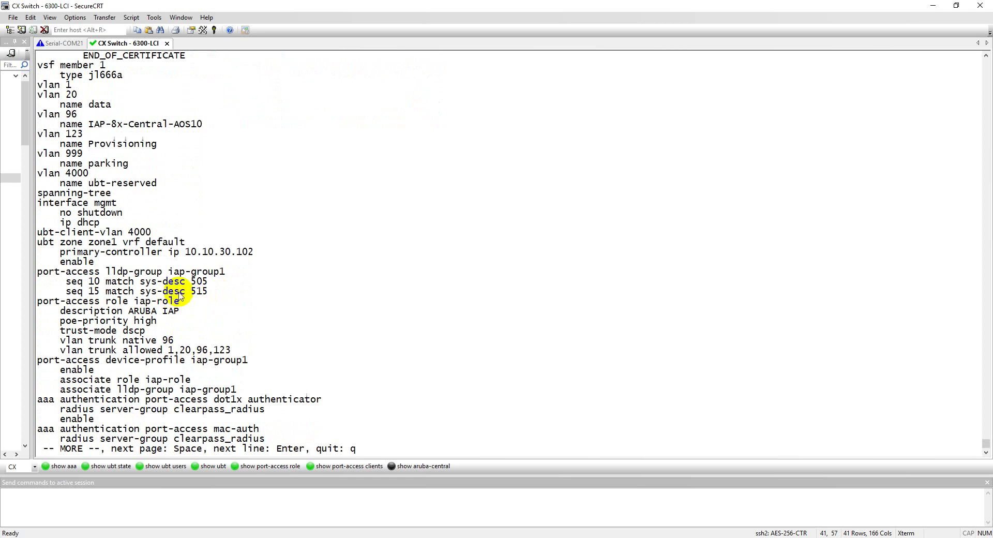
Examine the sys-desc matches of LLDP group iap-group1 and the native and allowed trunk VLANs of iap-role
drag(163, 271, 110, 274)
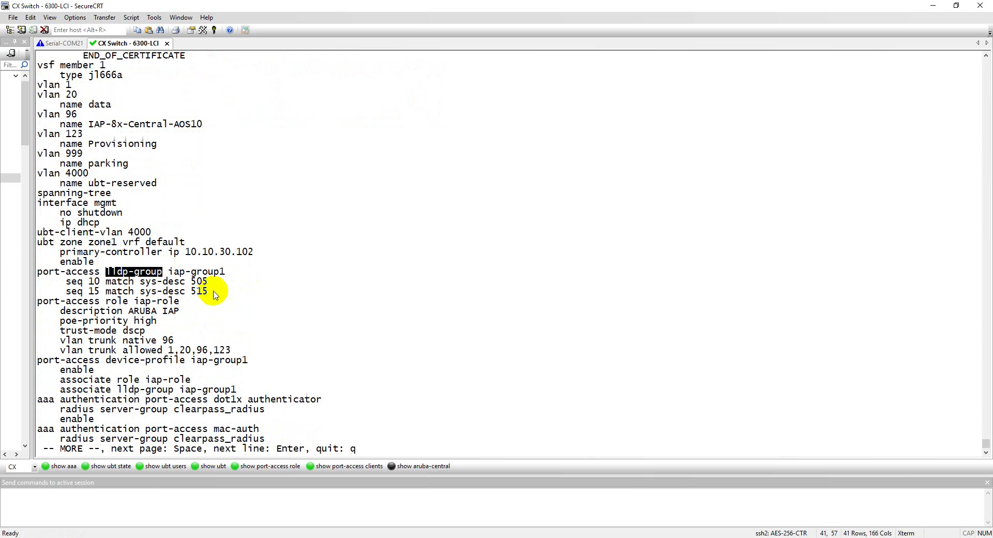
drag(208, 291, 193, 292)
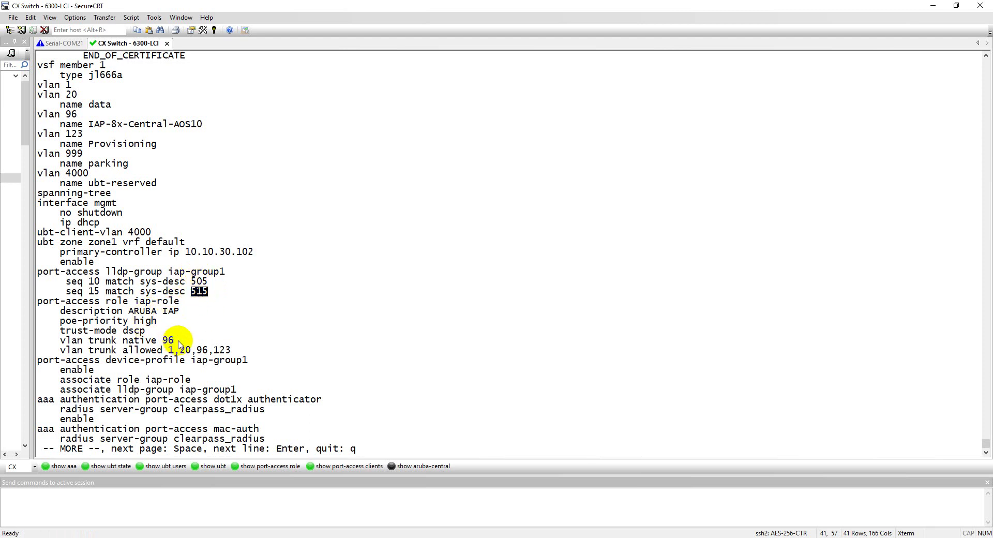
drag(178, 343, 108, 343)
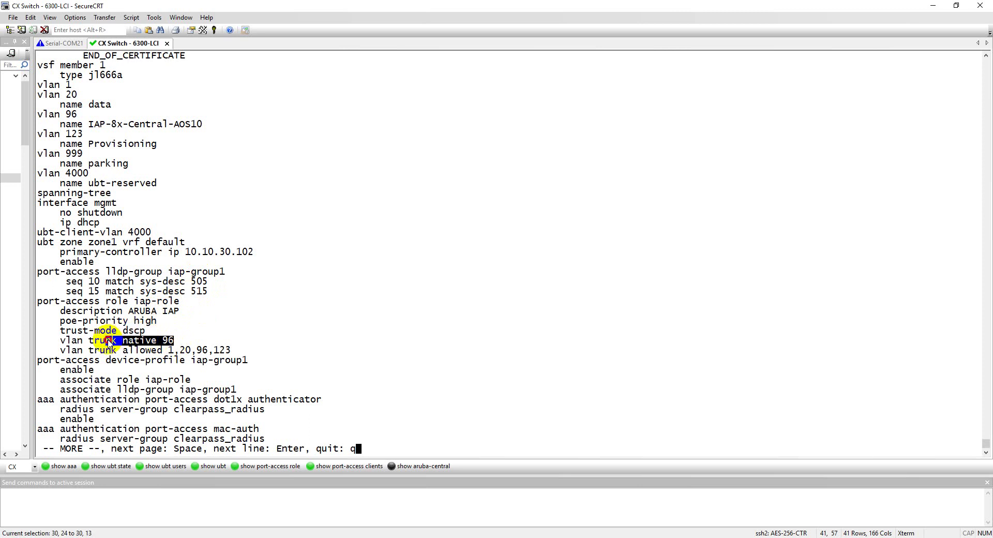
drag(246, 350, 148, 351)
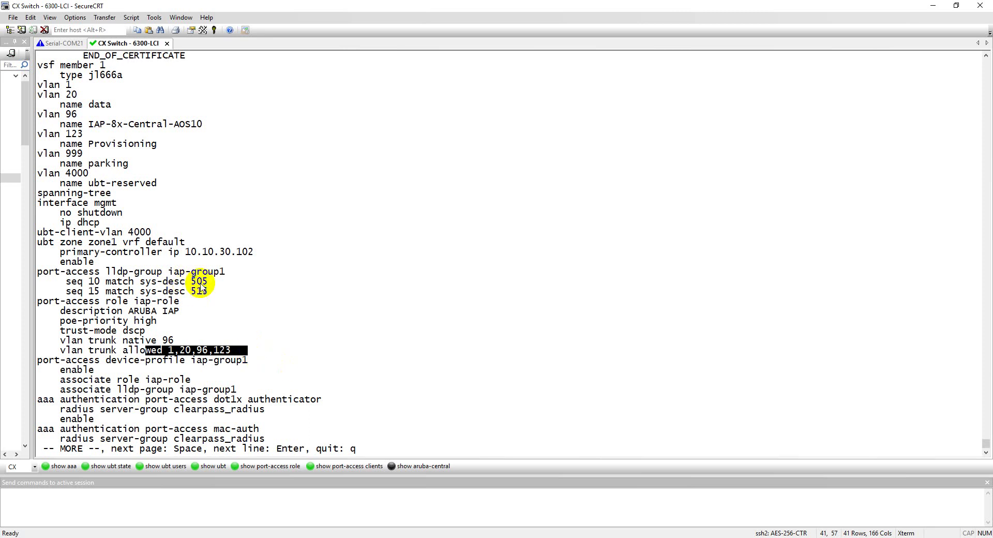
drag(207, 291, 78, 293)
drag(207, 281, 176, 284)
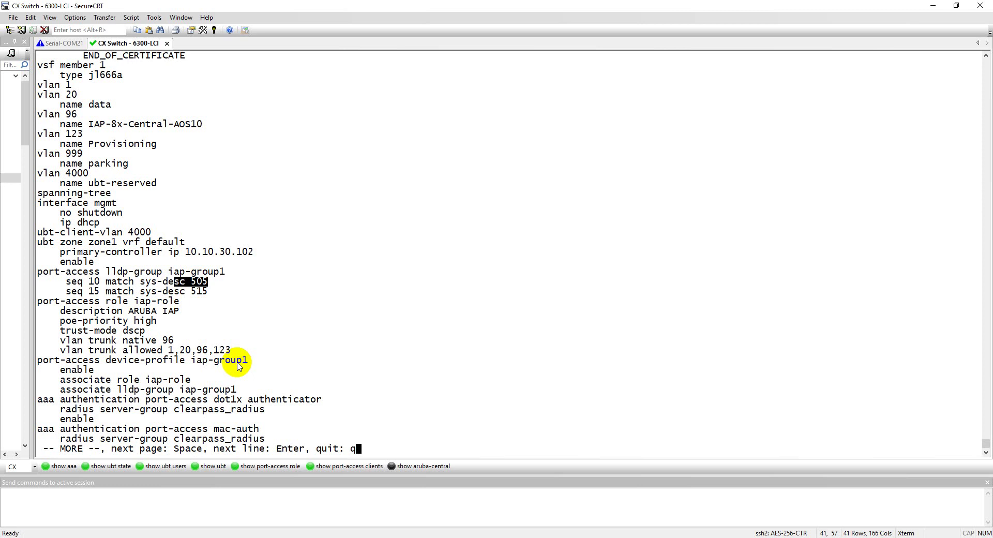
Leave the running configuration listing and run show port-access clients again
key(Return)
key(Return)
key(Return)
key(Return)
key(Return)
text(show port-access clients)
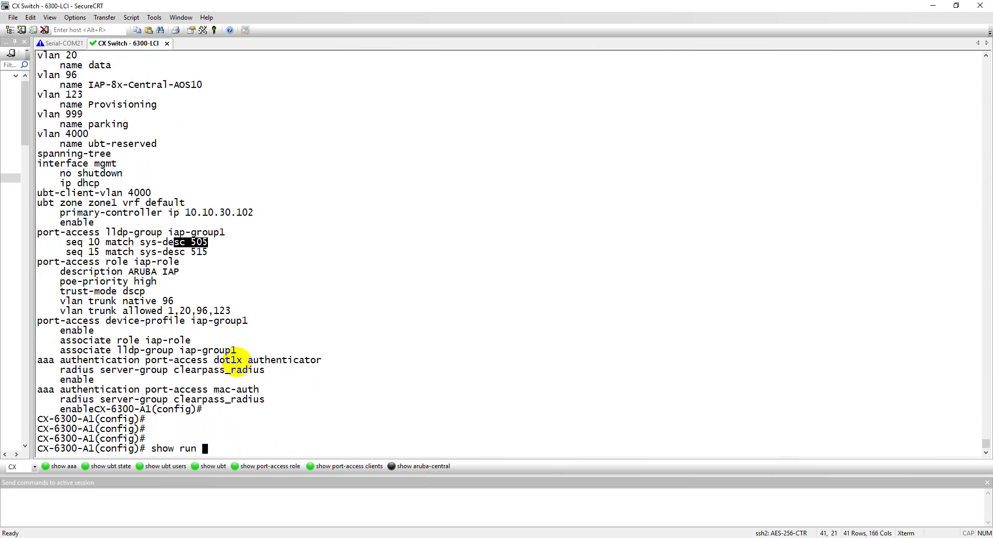
key(Return)
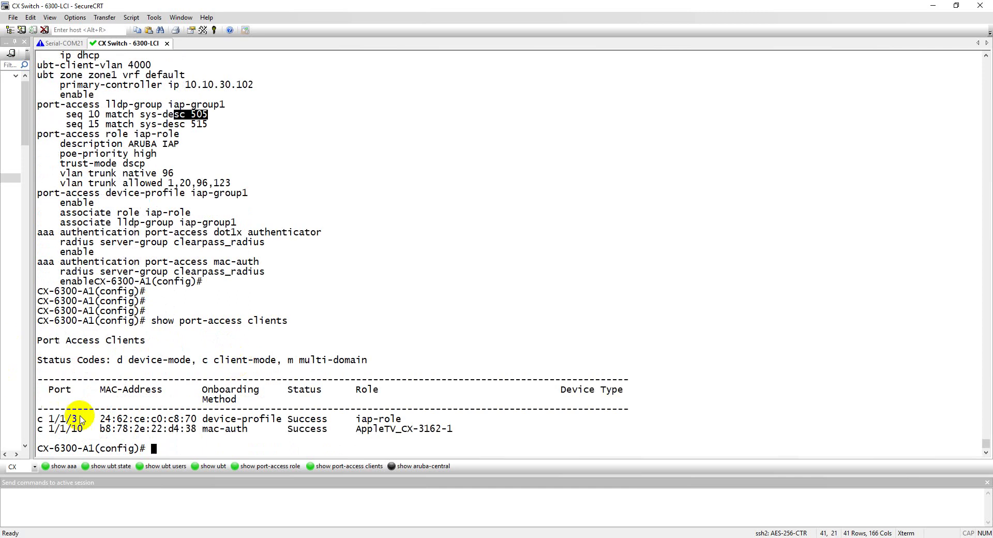